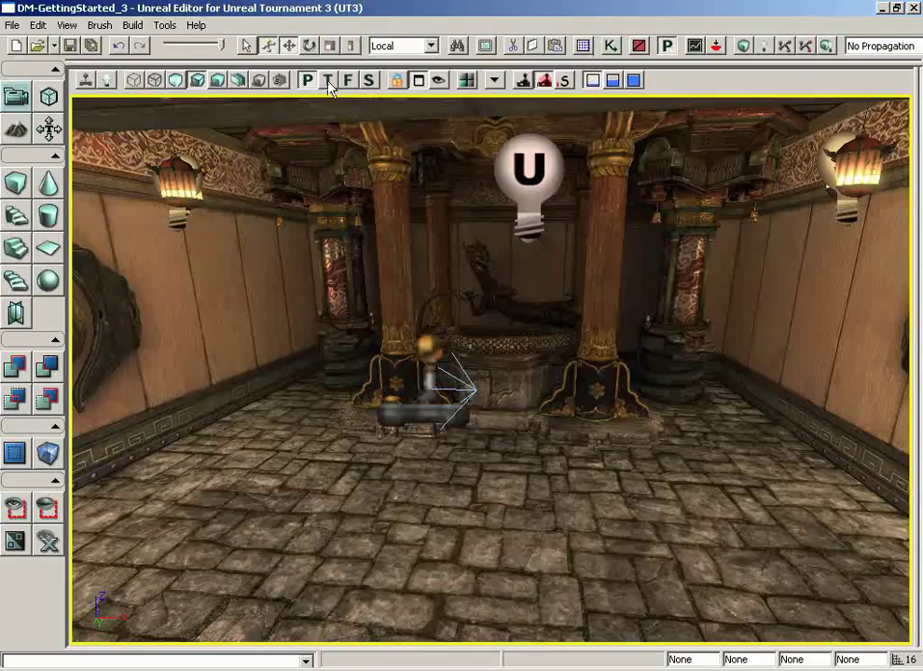
Restore the four-viewport layout, switch the top view to brush wireframe display and maximize it.
left_click(419, 80)
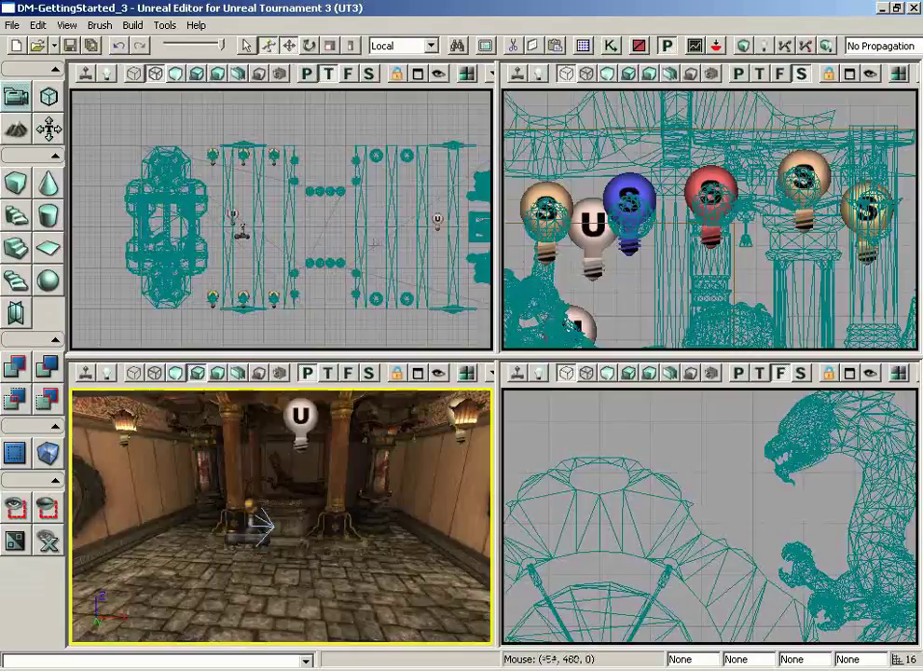
left_click(134, 73)
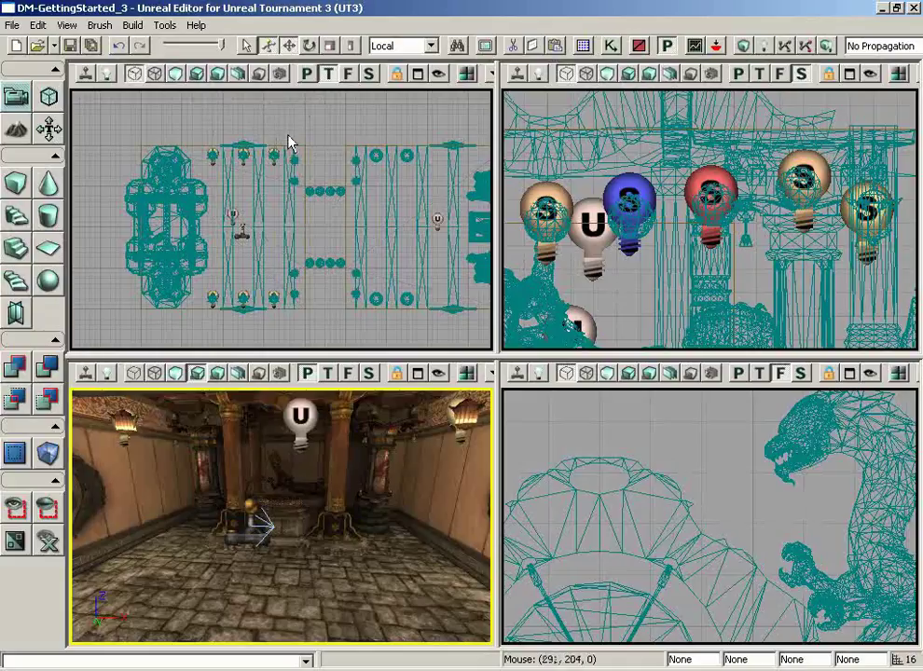
left_click(418, 74)
scroll(485, 178, "down", 5)
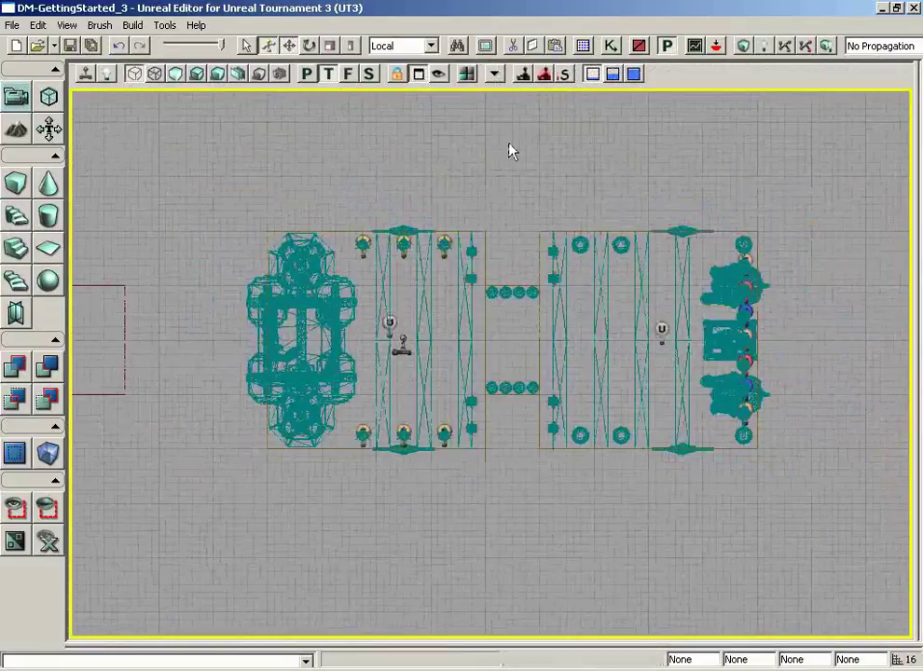
Select the red builder brush and move it to the empty space just above the level's west end.
left_click(198, 341)
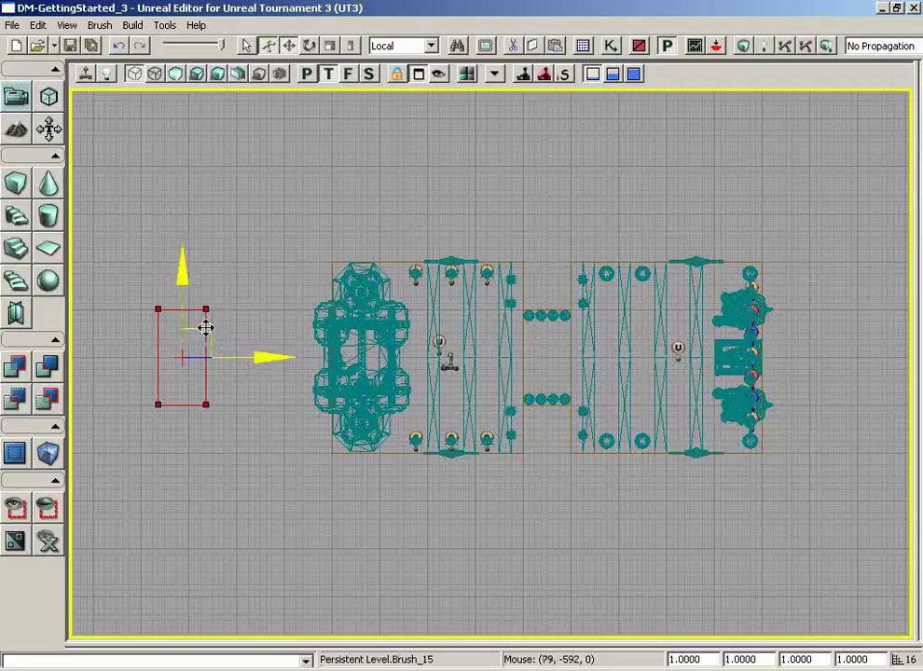
mouse_move(204, 324)
left_mouse_down()
mouse_move(231, 305)
mouse_move(233, 242)
mouse_move(207, 184)
left_mouse_up()
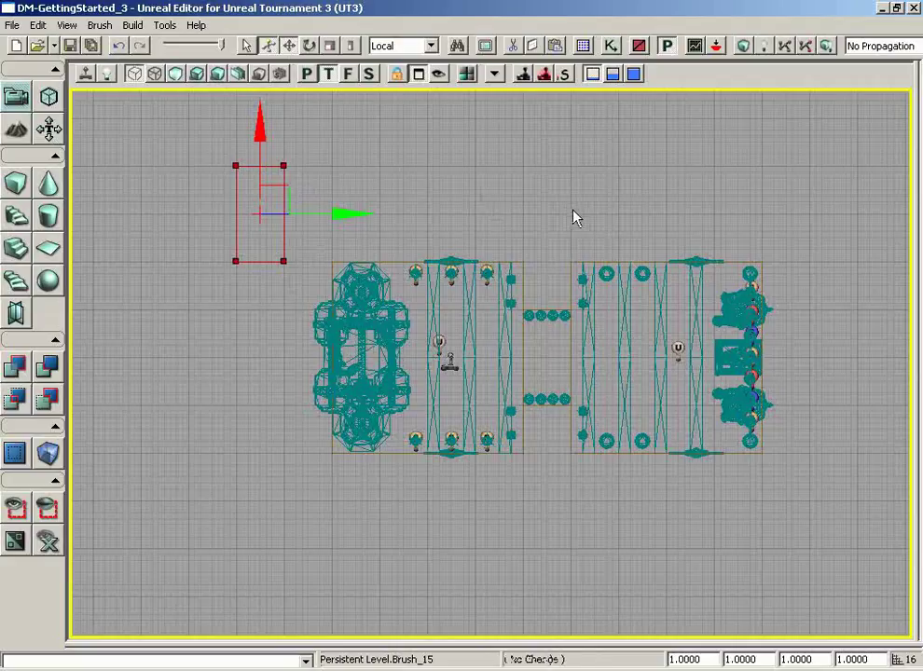
scroll(564, 163, "down", 4)
scroll(555, 102, "down", 1)
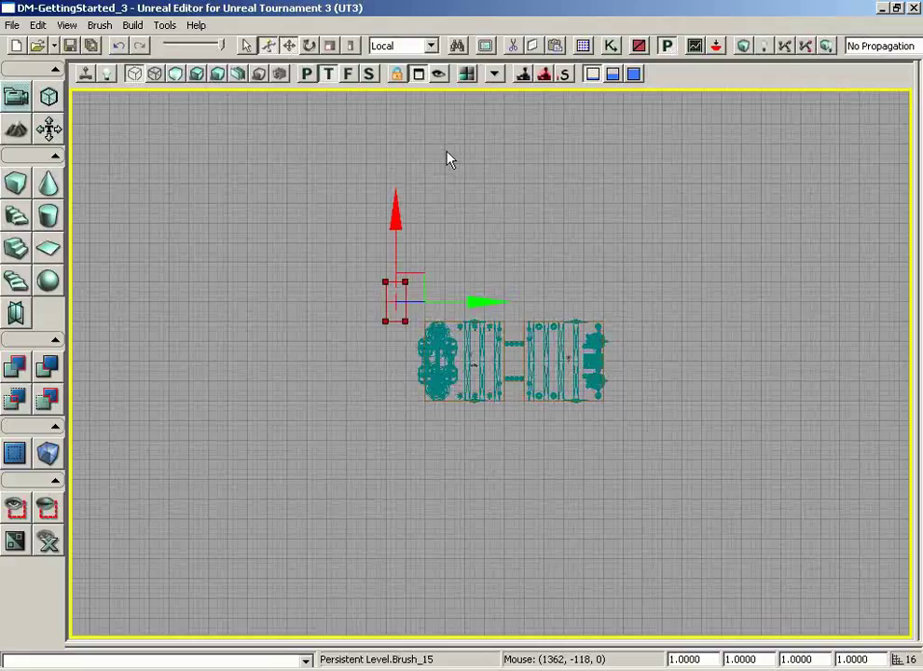
Build a cube builder brush measuring 1024 in X, 1024 in Y and 512 in Z.
right_click(19, 186)
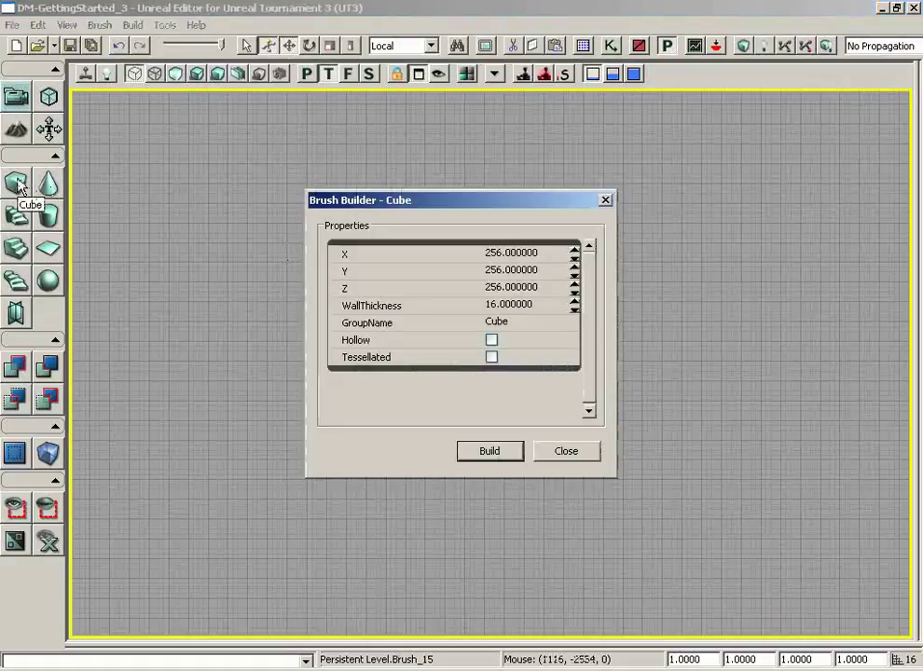
left_click(526, 254)
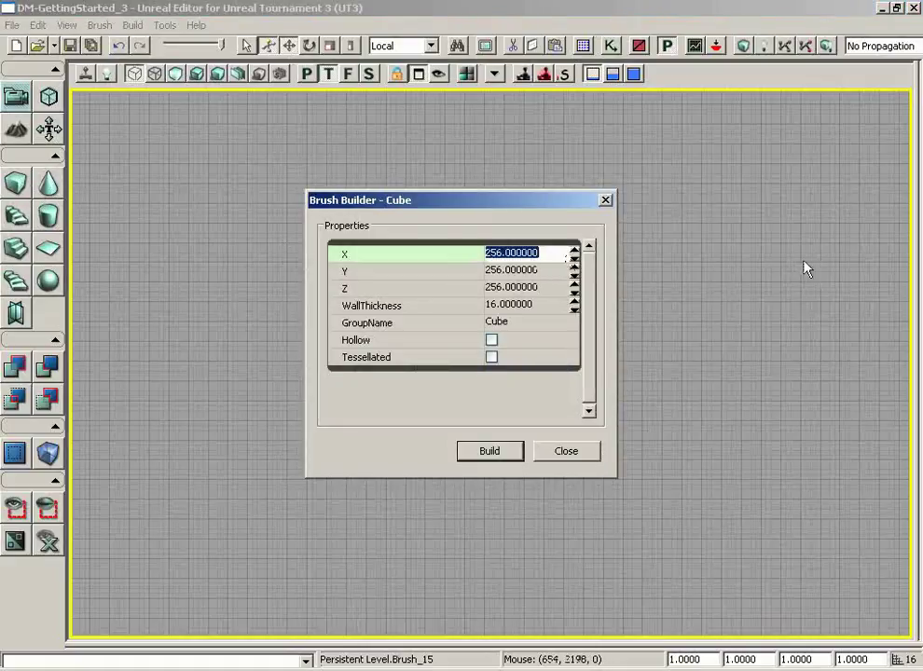
type("1624")
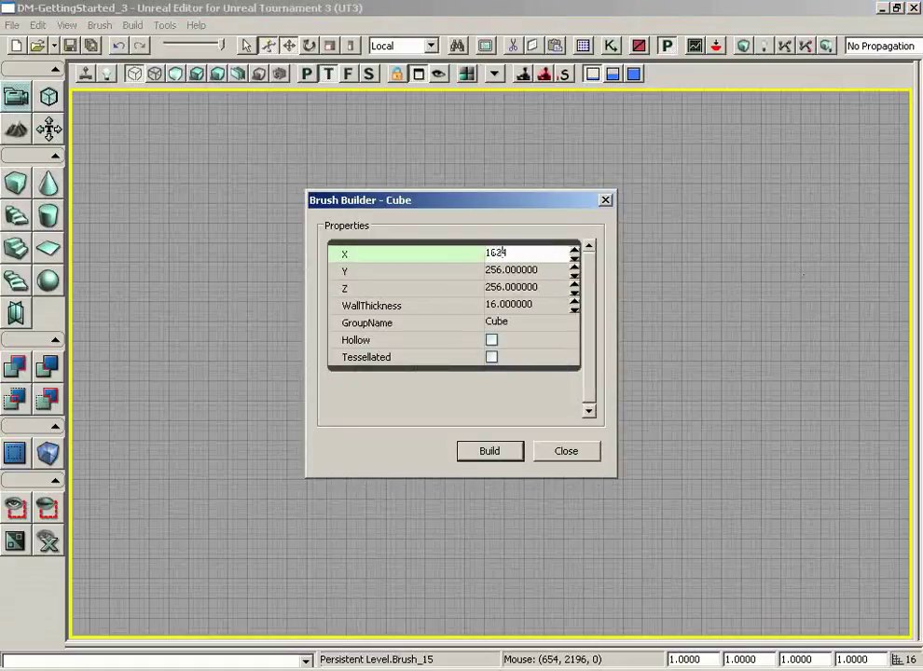
key("Tab")
type("1024")
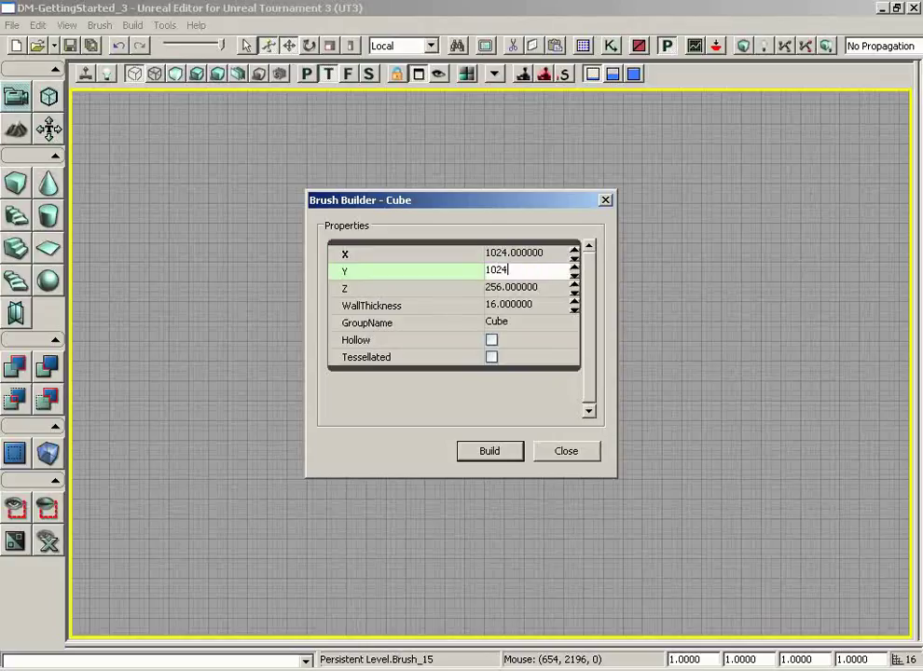
key("Tab")
type("512")
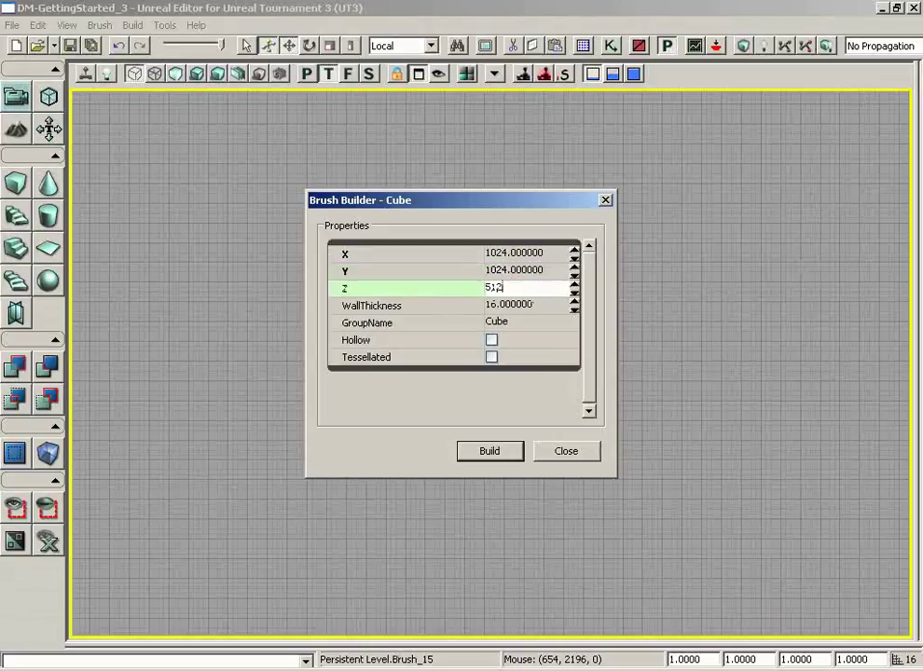
key("Return")
left_click(487, 450)
left_click(557, 456)
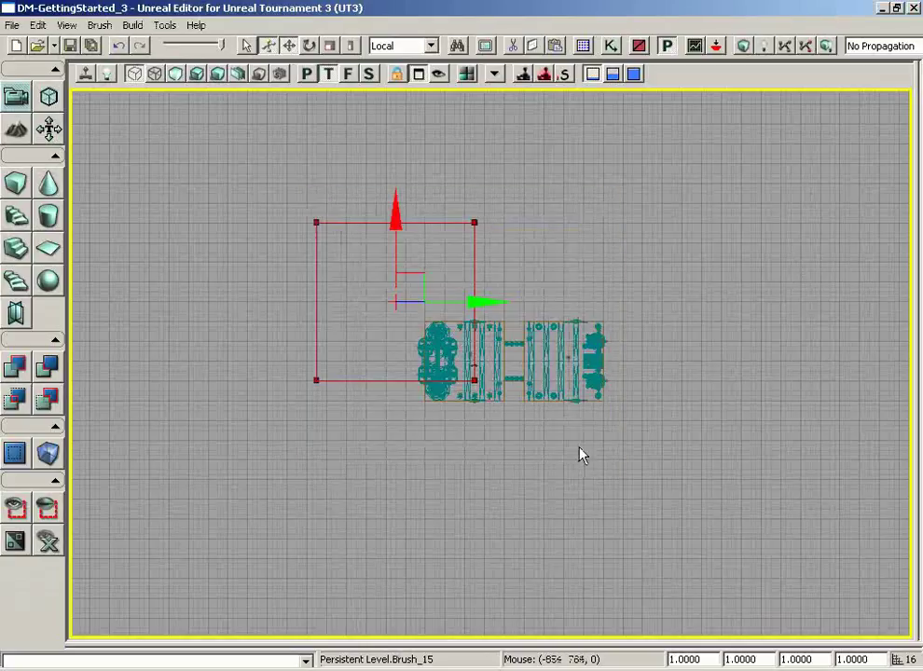
Move the enlarged builder brush into empty space clear of the existing level geometry.
mouse_move(416, 272)
left_mouse_down()
mouse_move(457, 301)
mouse_move(344, 302)
mouse_move(348, 292)
left_mouse_up()
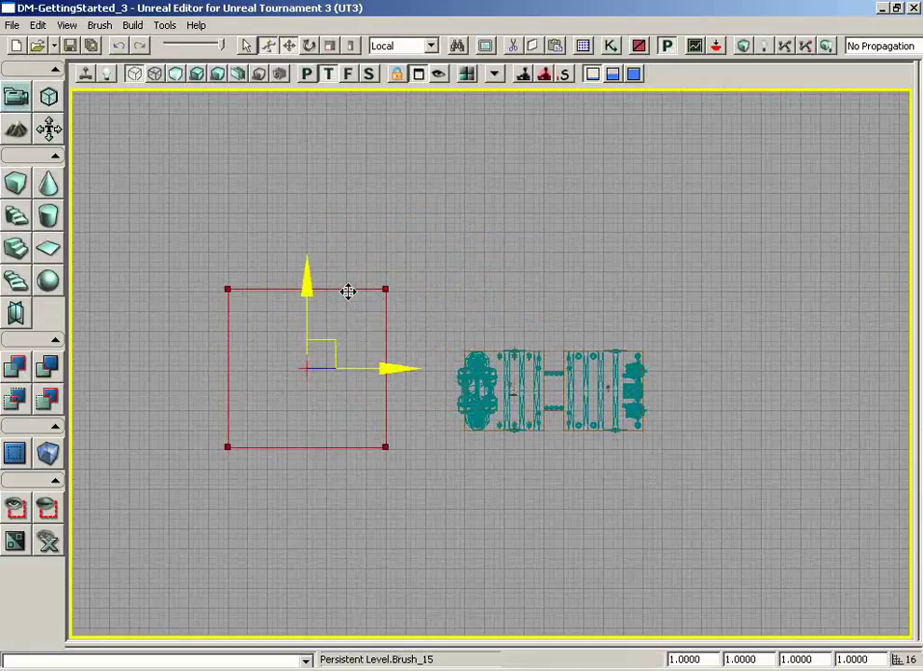
left_click_drag(474, 495, 522, 498)
scroll(518, 536, "up", 3)
left_click_drag(513, 566, 645, 551)
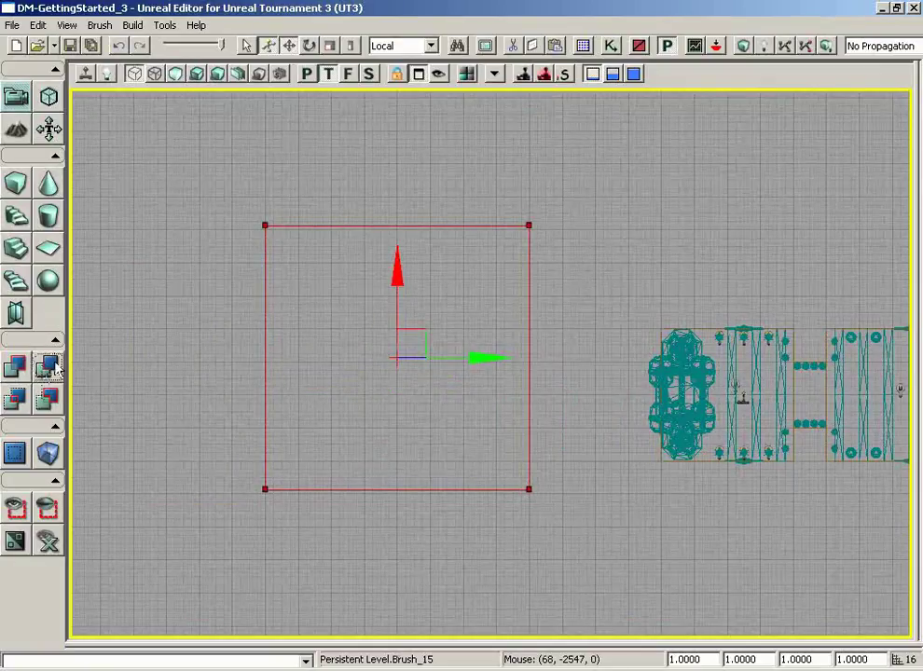
Subtract the builder brush volume to carve a room, move the builder brush aside, and select the subtractive brush.
left_click_drag(421, 336, 363, 344)
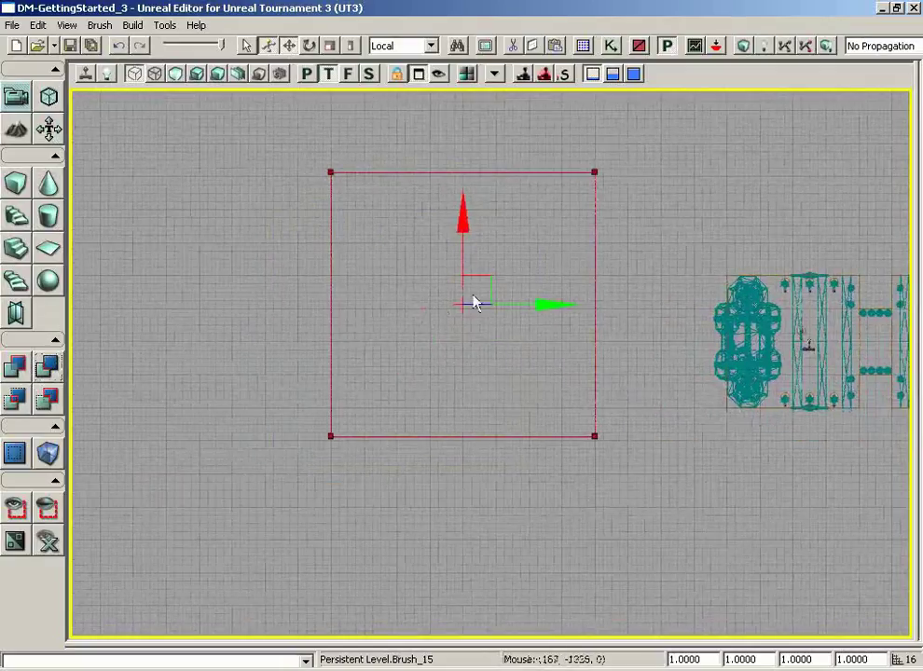
mouse_move(490, 277)
left_mouse_down()
mouse_move(257, 293)
mouse_move(177, 392)
left_mouse_up()
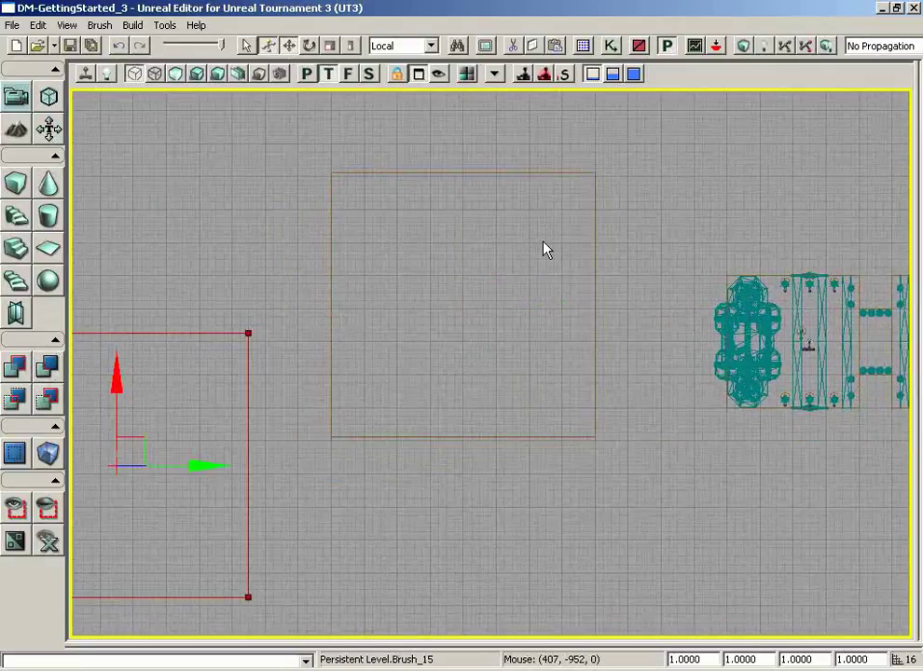
left_click(331, 264)
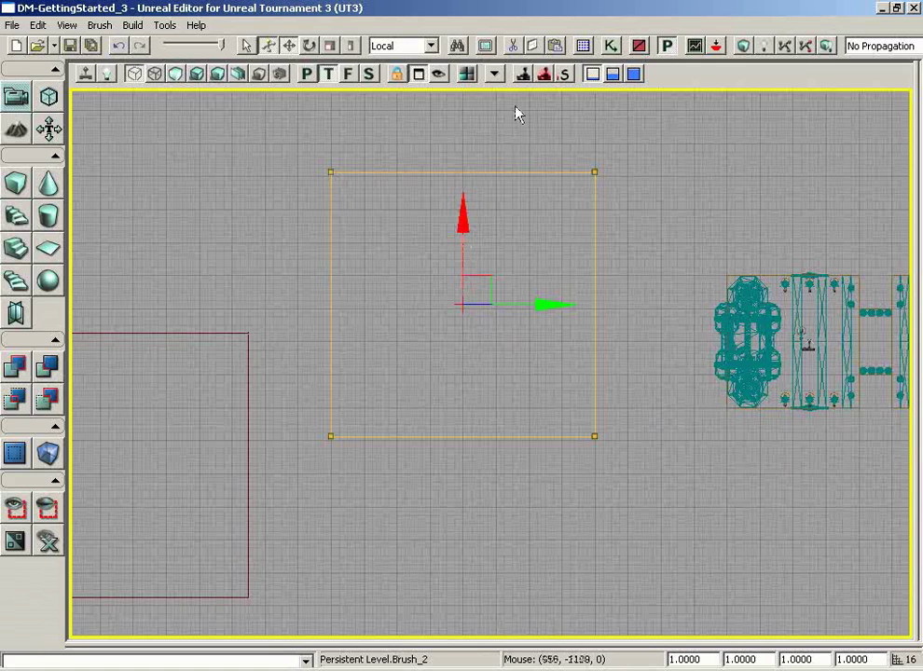
Restore the four-viewport layout and show the inside of the carved room unlit in the perspective view.
left_click(424, 77)
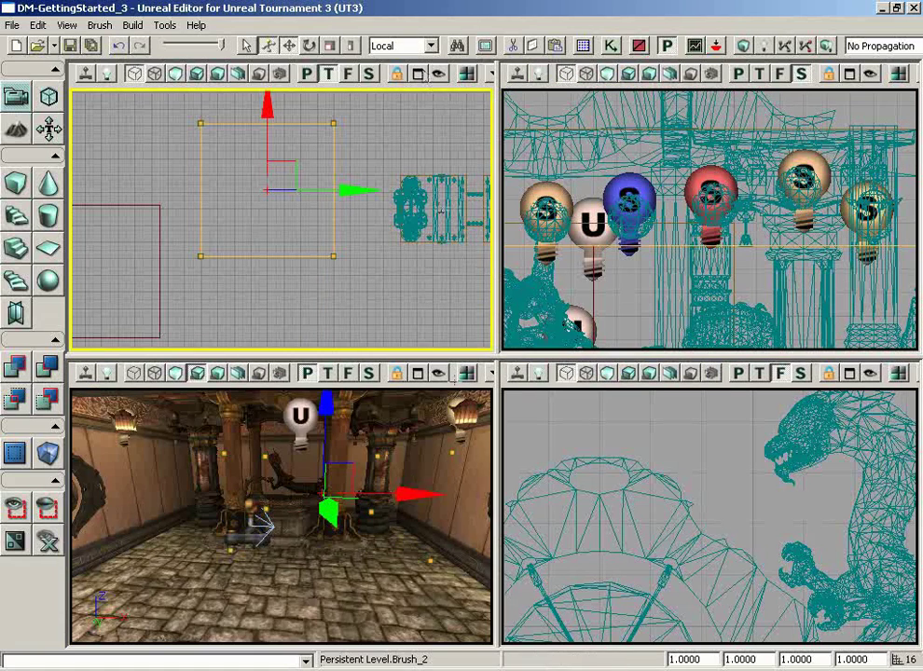
left_click_drag(298, 522, 187, 517)
left_click_drag(181, 560, 214, 466)
right_click_drag(214, 466, 326, 494)
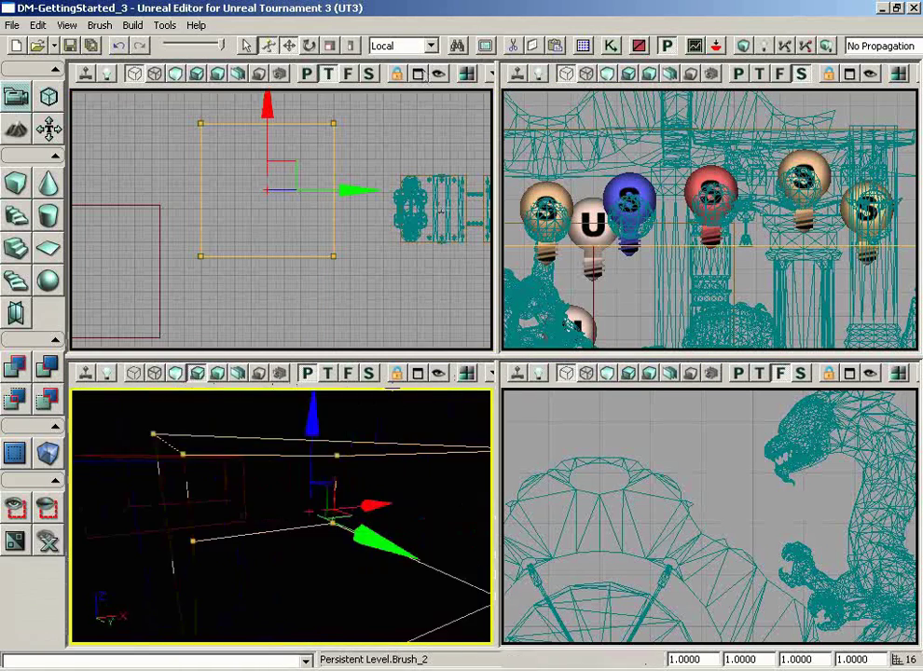
left_click_drag(327, 494, 434, 444)
right_click_drag(434, 444, 369, 482)
left_click_drag(369, 482, 330, 585)
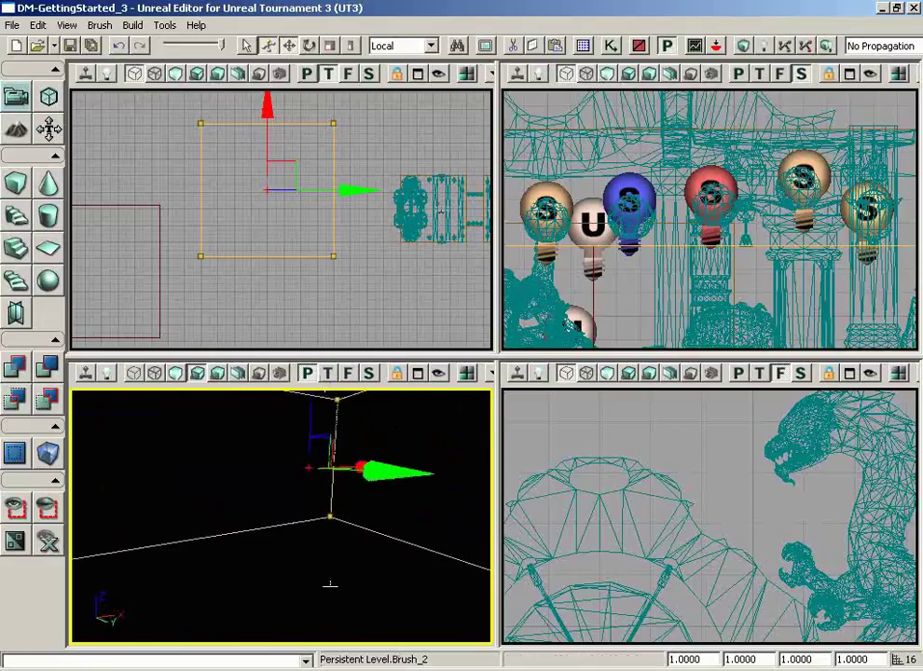
left_click(177, 375)
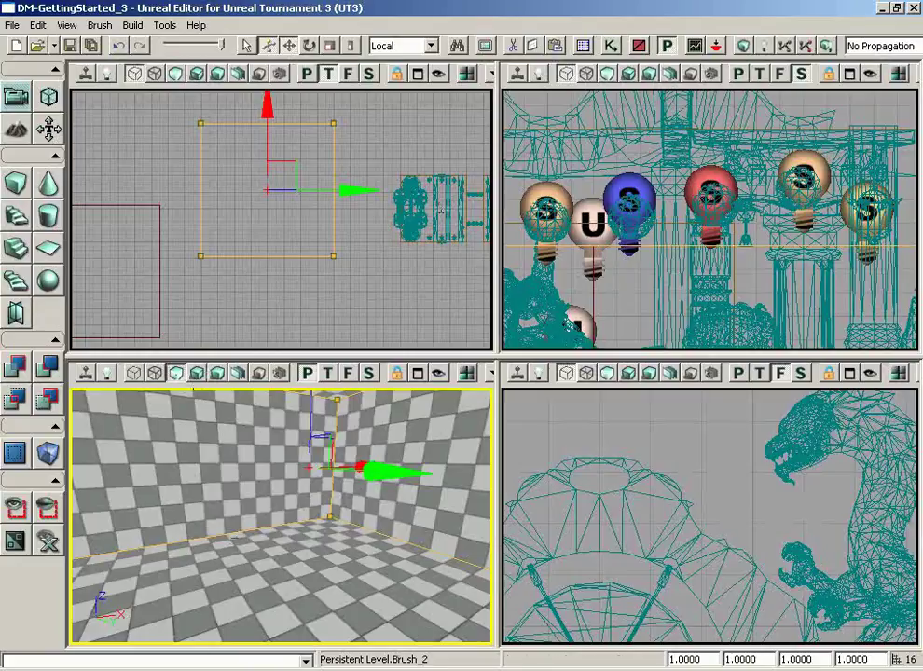
right_click_drag(235, 537, 70, 434)
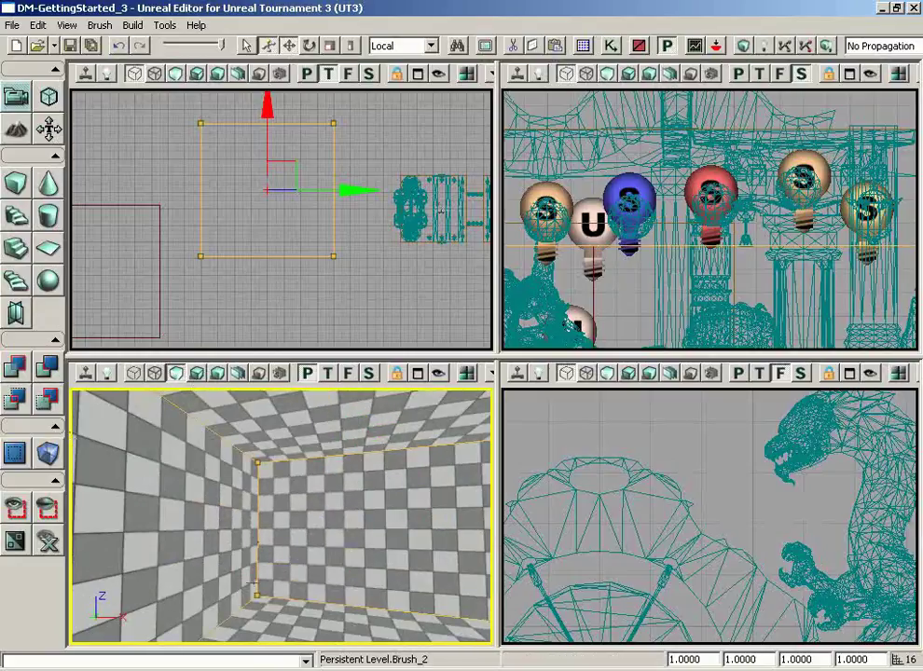
Rebuild the builder brush as a cube measuring 256 in X, Y and Z.
left_click(159, 300)
left_click(158, 300)
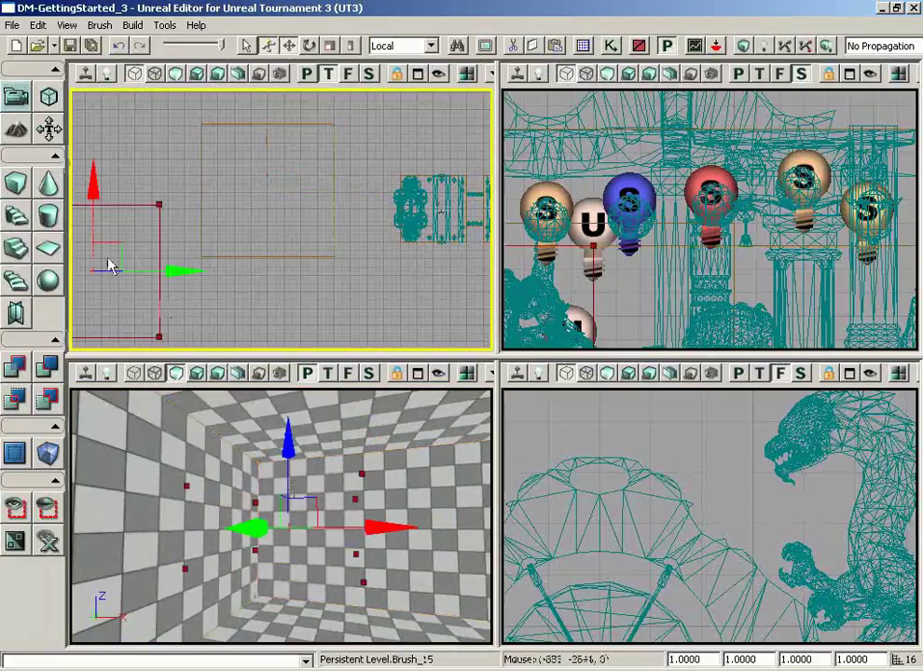
right_click(19, 189)
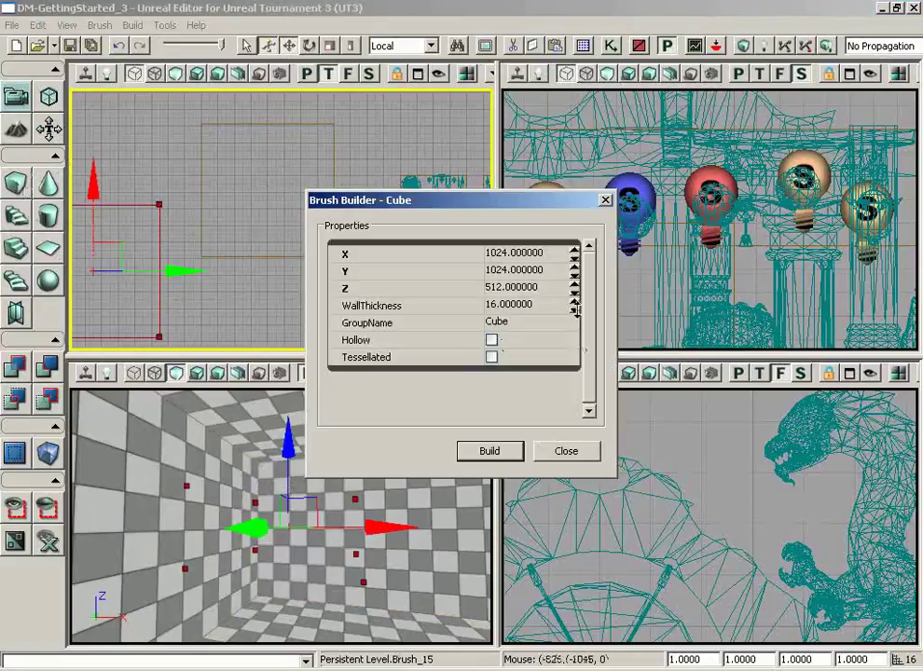
left_click(443, 252)
type("256")
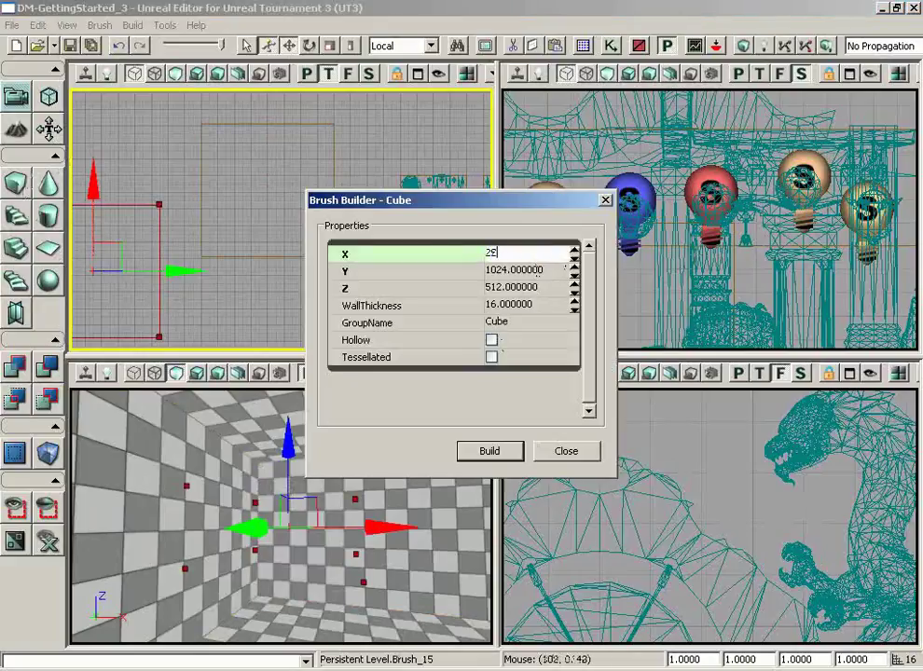
key("Tab")
type("256")
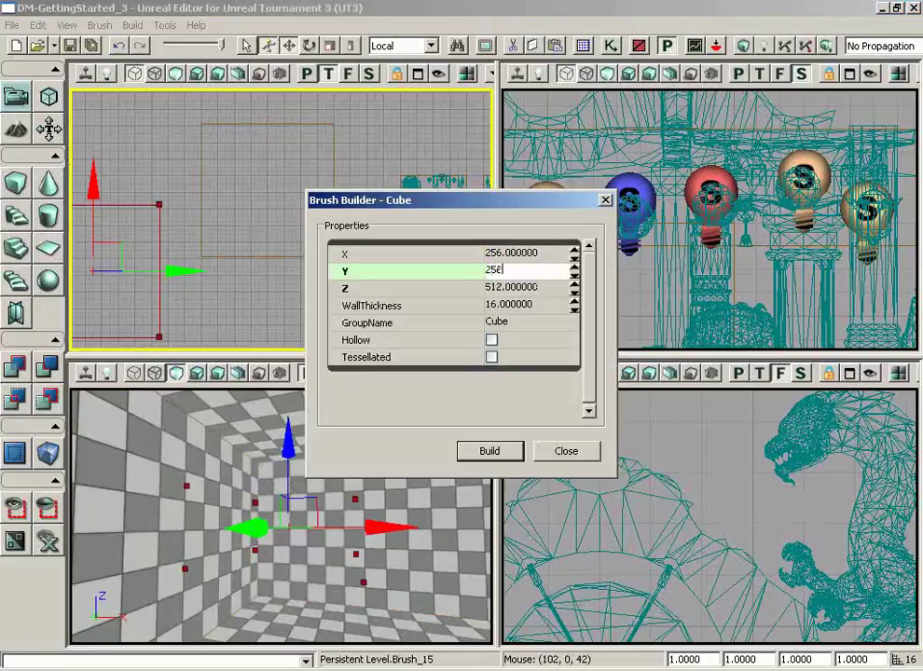
key("Tab")
type("256")
key("Return")
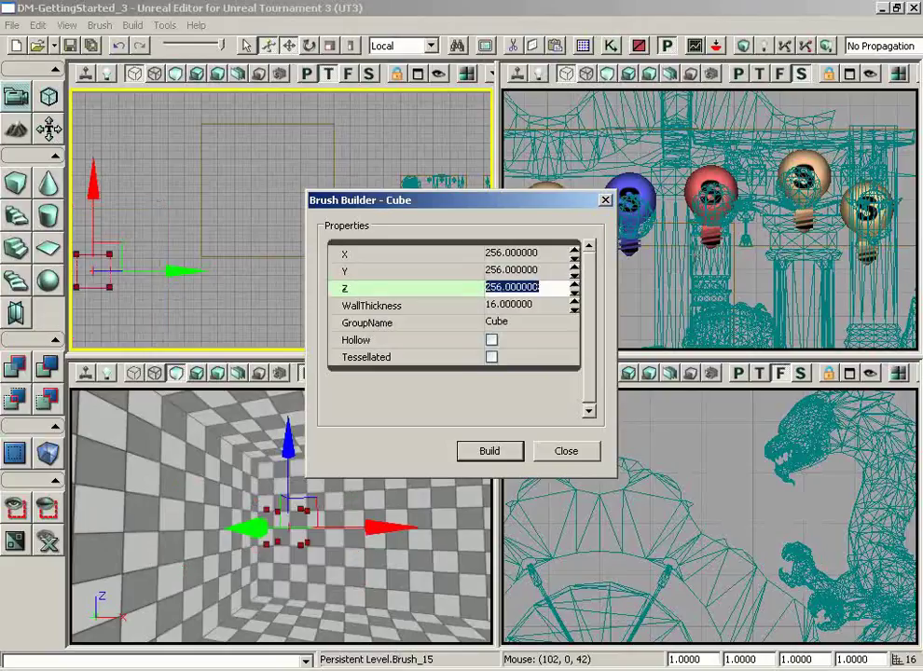
left_click(566, 451)
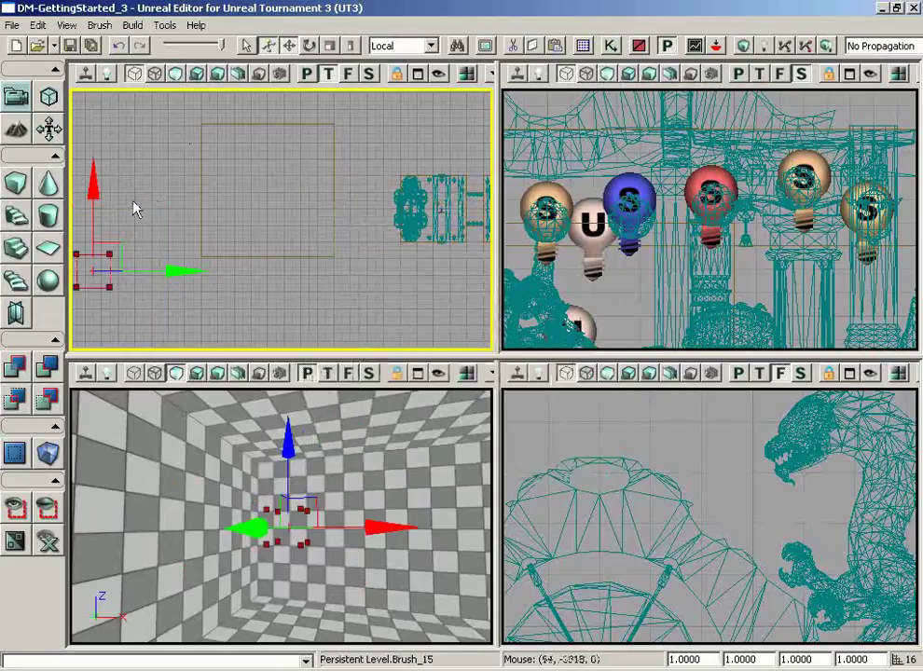
Move the small builder brush into the centre of the carved room and frame it in the perspective view.
mouse_move(121, 237)
left_mouse_down()
mouse_move(138, 227)
mouse_move(148, 200)
mouse_move(103, 248)
mouse_move(345, 116)
mouse_move(359, 87)
mouse_move(348, 89)
left_mouse_up()
mouse_move(307, 485)
left_mouse_down()
mouse_move(368, 521)
mouse_move(387, 550)
left_mouse_up()
left_click_drag(251, 476, 252, 499)
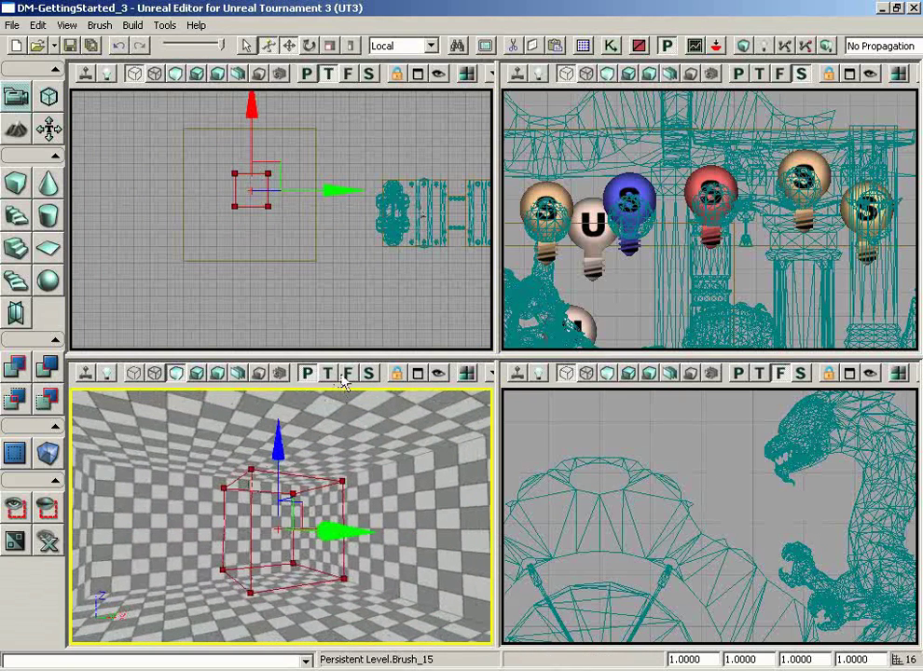
Maximize the perspective view, add a solid cube from the builder brush, and move the builder brush outside the room.
left_click(419, 373)
mouse_move(419, 373)
left_mouse_down()
mouse_move(438, 368)
mouse_move(437, 345)
mouse_move(391, 345)
mouse_move(448, 641)
mouse_move(264, 624)
left_mouse_up()
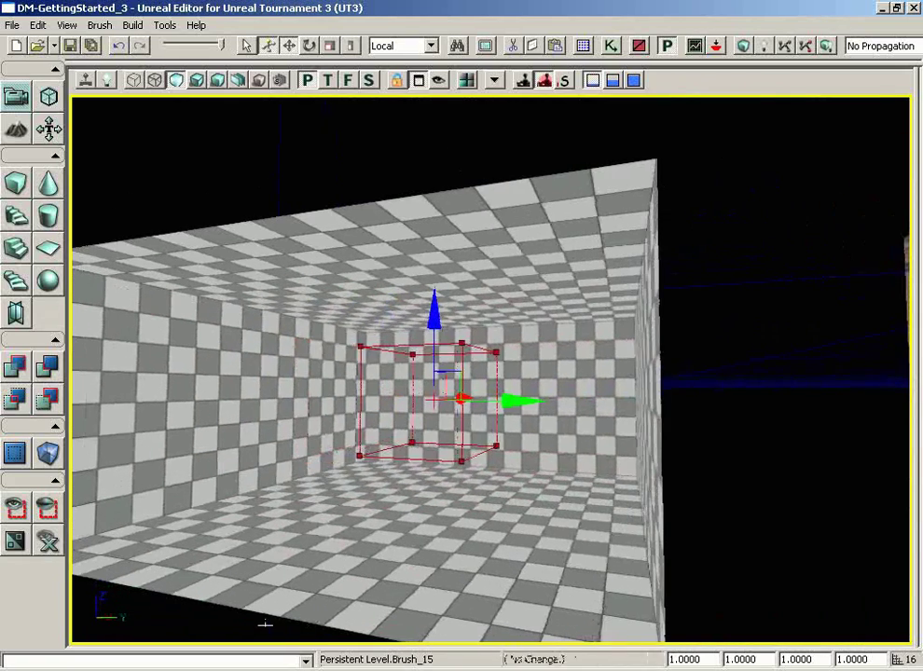
left_click(13, 374)
left_click_drag(277, 384, 295, 350)
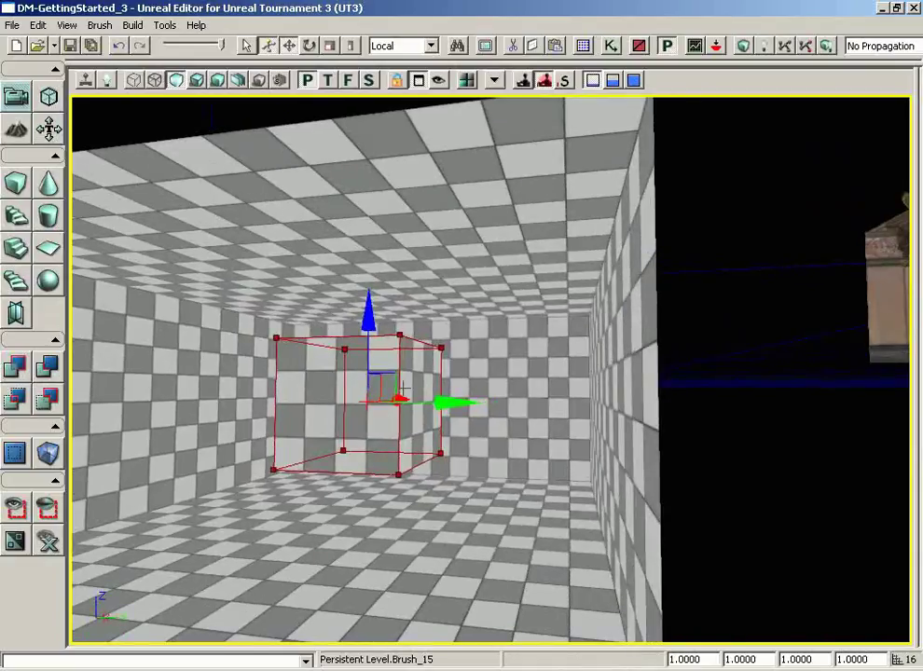
left_click_drag(451, 399, 877, 403)
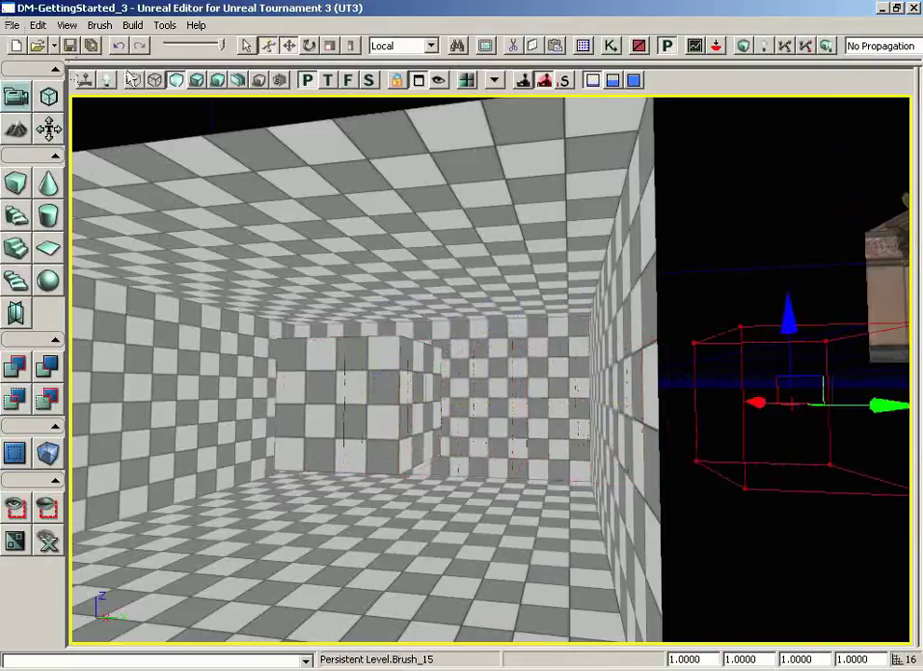
Switch the perspective view to brush wireframe display and select the additive cube brush inside the room.
left_click(134, 79)
left_click_drag(392, 339, 383, 326)
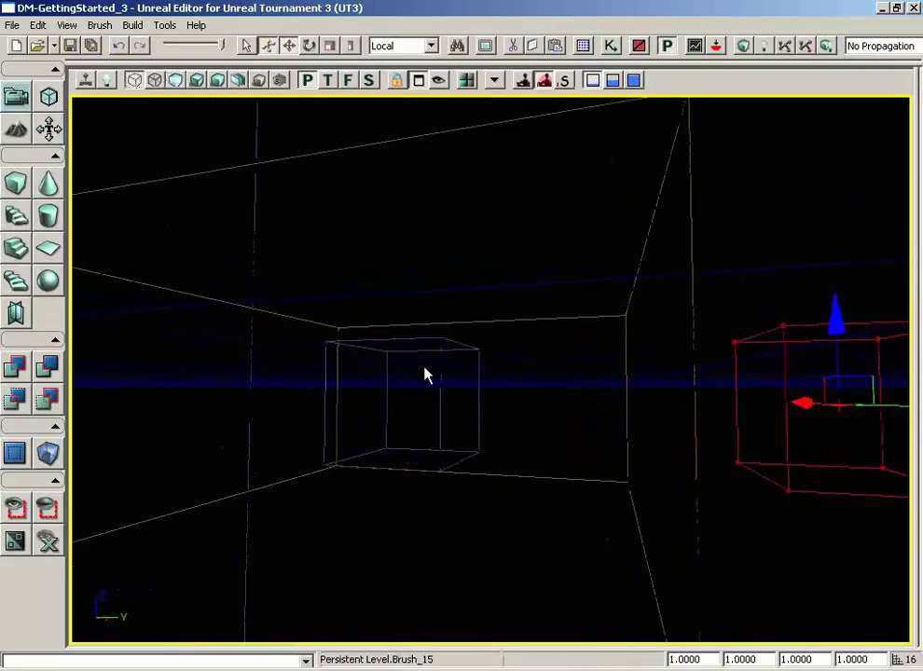
left_click(439, 377)
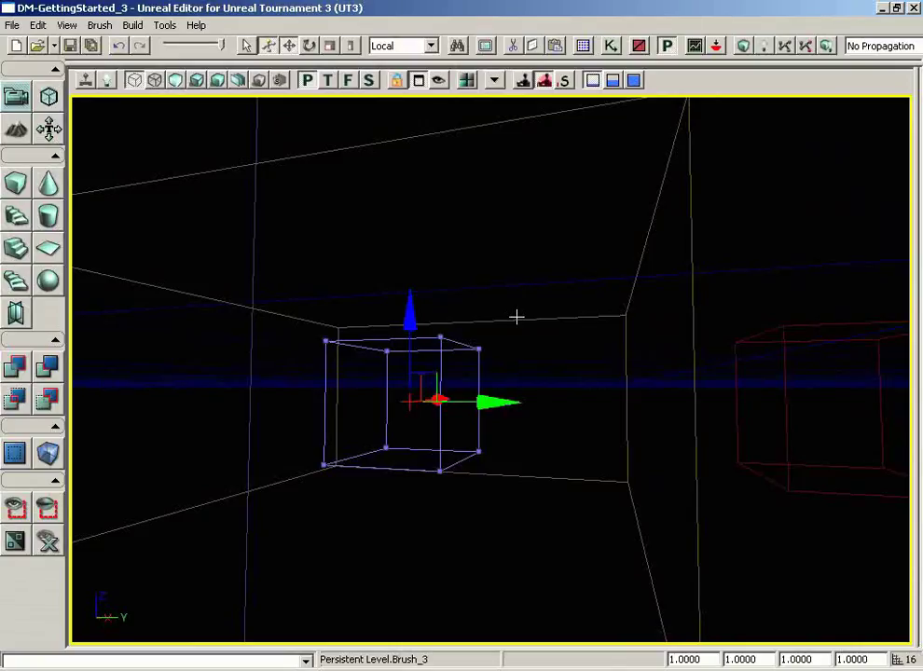
right_click_drag(550, 311, 557, 336)
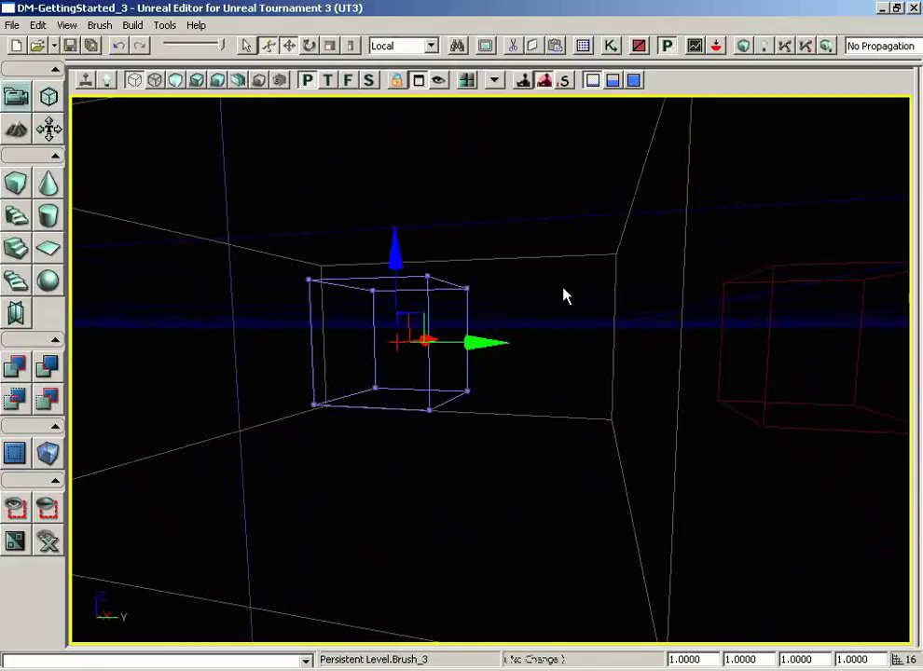
Examine the outer brushes surrounding the room in brush wireframe by selecting two of them at their corner vertices.
right_click_drag(564, 295, 503, 303)
left_click(445, 287)
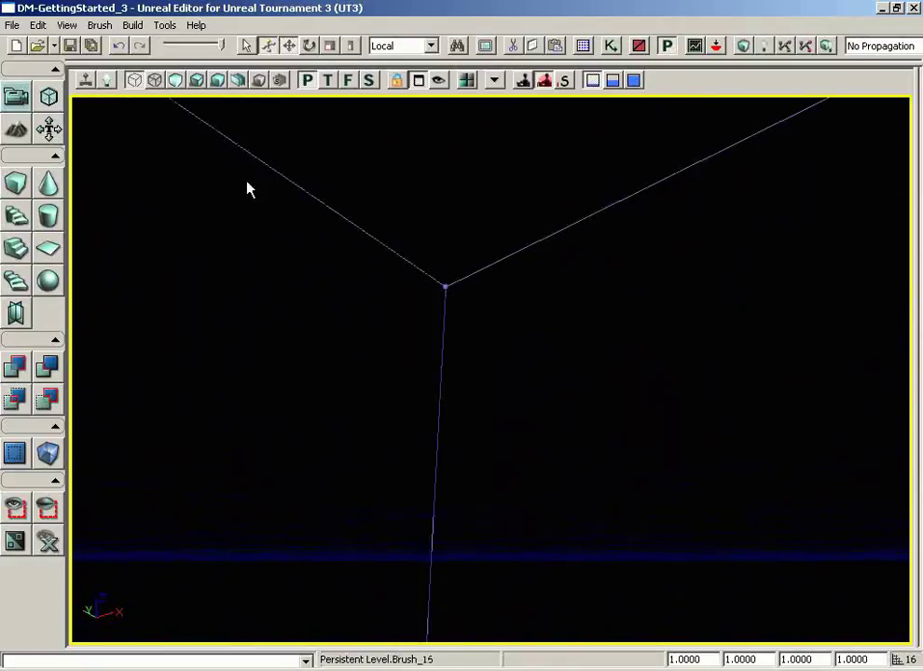
left_click(442, 289)
right_click_drag(523, 447, 524, 443)
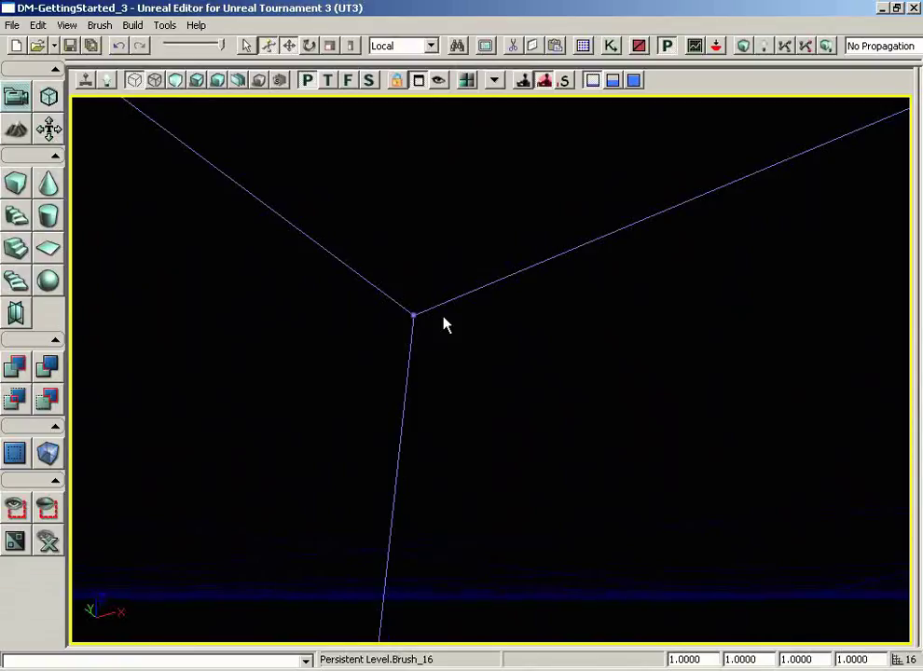
right_click_drag(453, 319, 910, 567)
left_click_drag(548, 401, 441, 109)
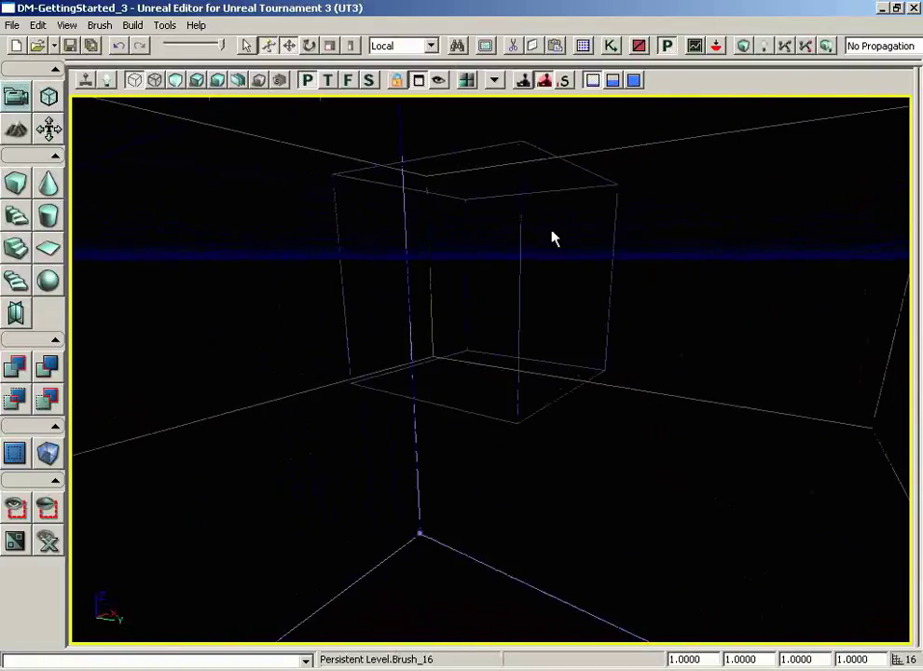
Switch the perspective view to lit mode and place two point lights inside the room around the additive cube, raised off the floor.
left_click(196, 81)
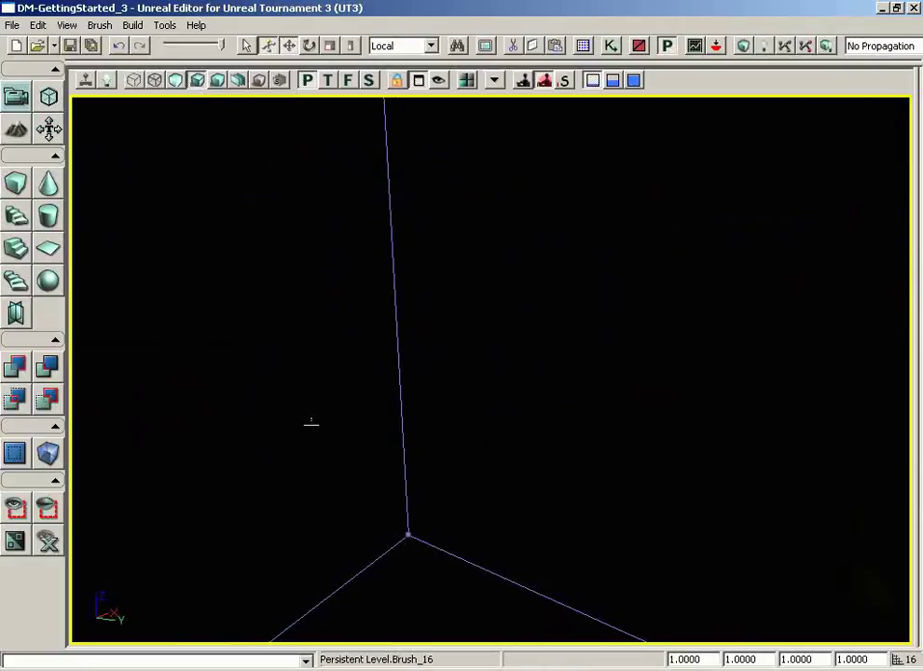
left_click(303, 413)
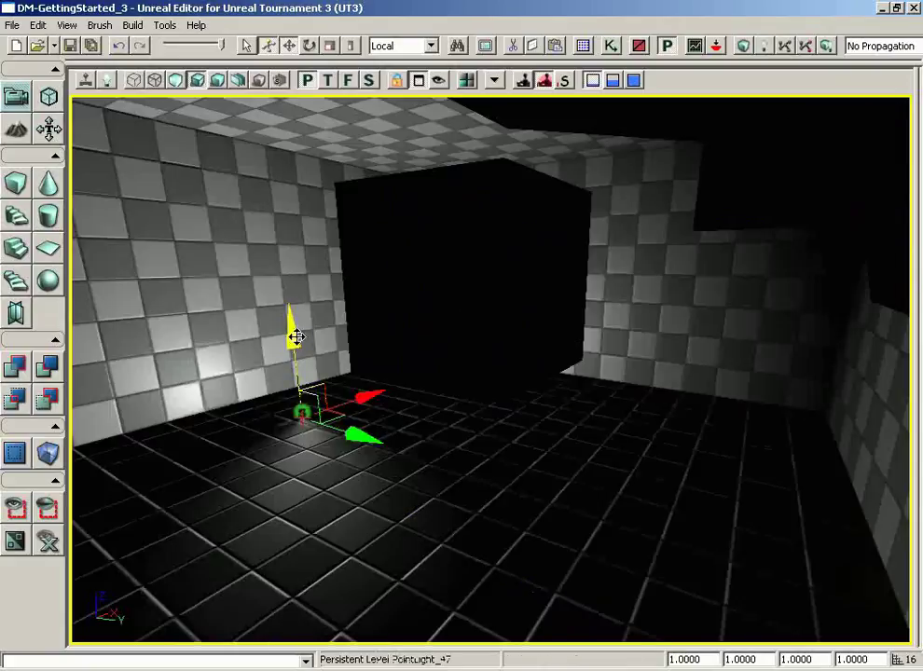
left_click_drag(293, 333, 286, 181)
left_click_drag(521, 492, 373, 457)
left_click_drag(156, 471, 253, 643)
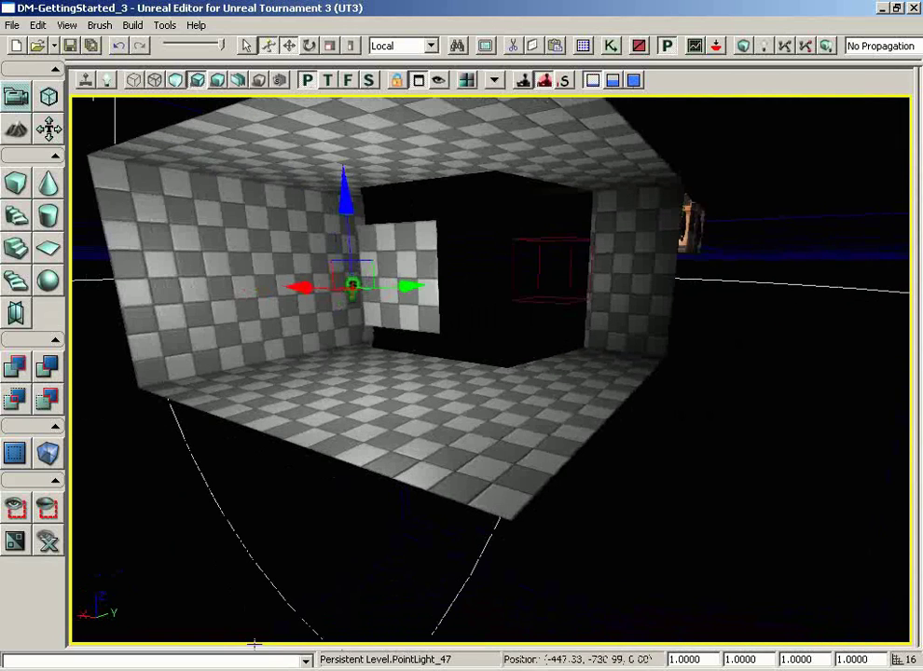
left_click(582, 387)
left_click_drag(581, 303, 539, 448)
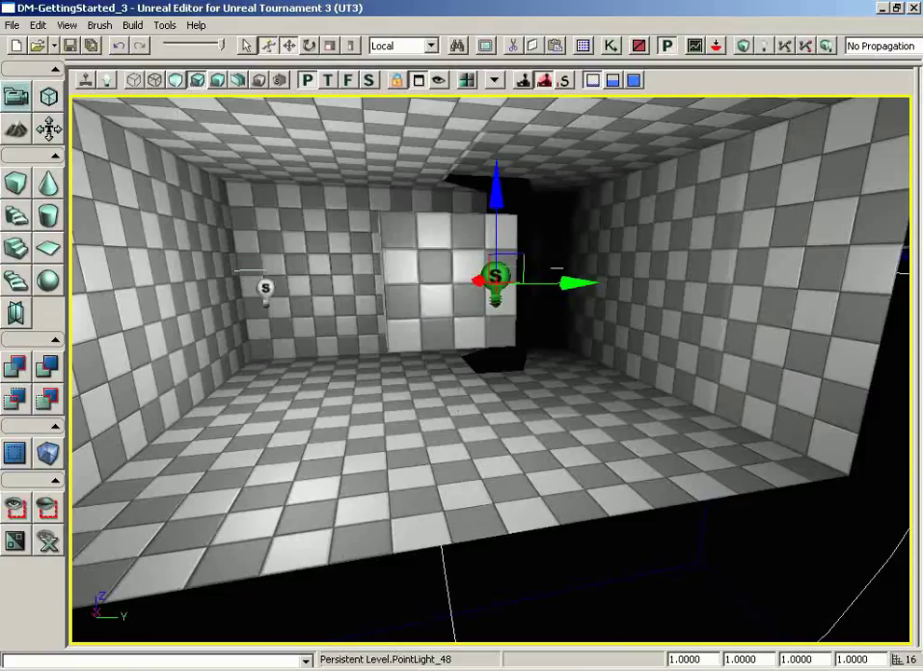
Switch the perspective view to brush wireframe and select the additive cube brush inside the room.
left_click(138, 84)
mouse_move(274, 233)
left_mouse_down()
mouse_move(252, 284)
mouse_move(276, 281)
left_mouse_up()
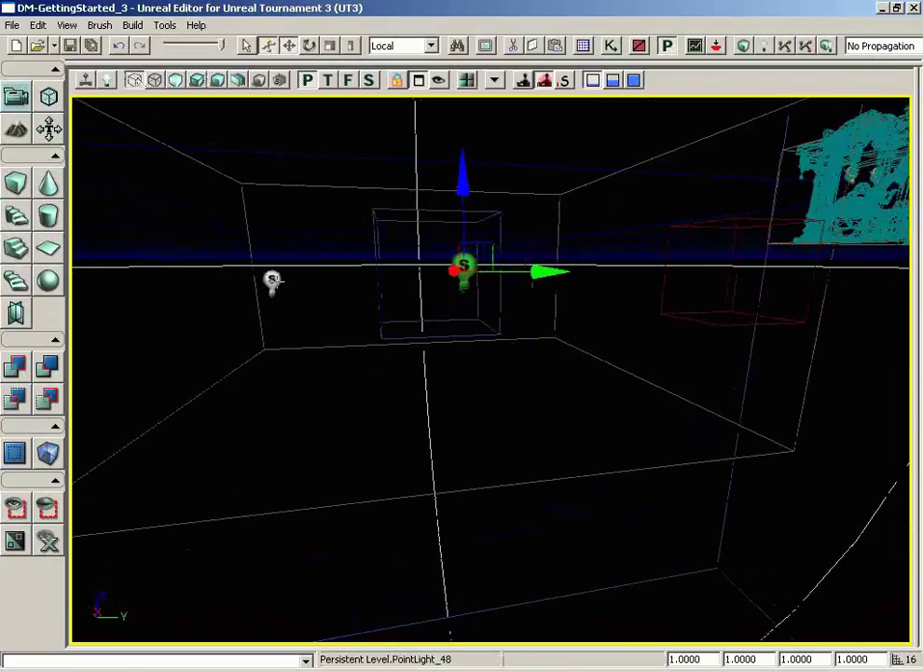
left_click(380, 289)
mouse_move(380, 290)
left_mouse_down()
mouse_move(316, 378)
mouse_move(344, 375)
mouse_move(354, 309)
left_mouse_up()
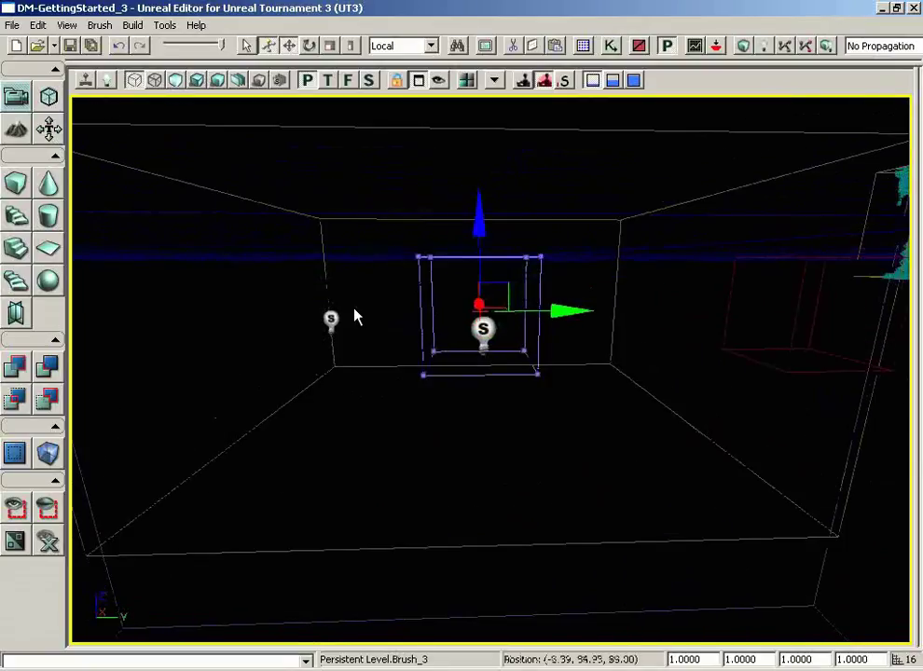
Display the built geometry in wireframe and move the additive cube brush about 288 units along negative Y.
left_click(156, 80)
mouse_move(293, 392)
left_mouse_down()
mouse_move(319, 385)
mouse_move(317, 279)
mouse_move(330, 452)
mouse_move(332, 439)
mouse_move(243, 434)
mouse_move(278, 451)
mouse_move(272, 429)
left_mouse_up()
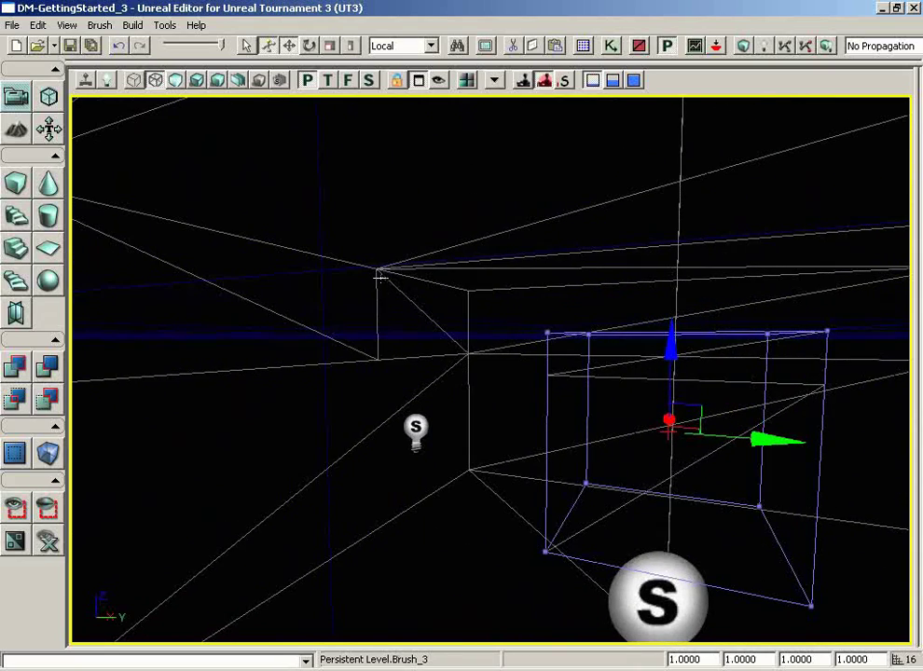
mouse_move(429, 371)
left_mouse_down()
mouse_move(664, 381)
mouse_move(720, 361)
mouse_move(508, 396)
mouse_move(419, 545)
mouse_move(391, 485)
left_mouse_up()
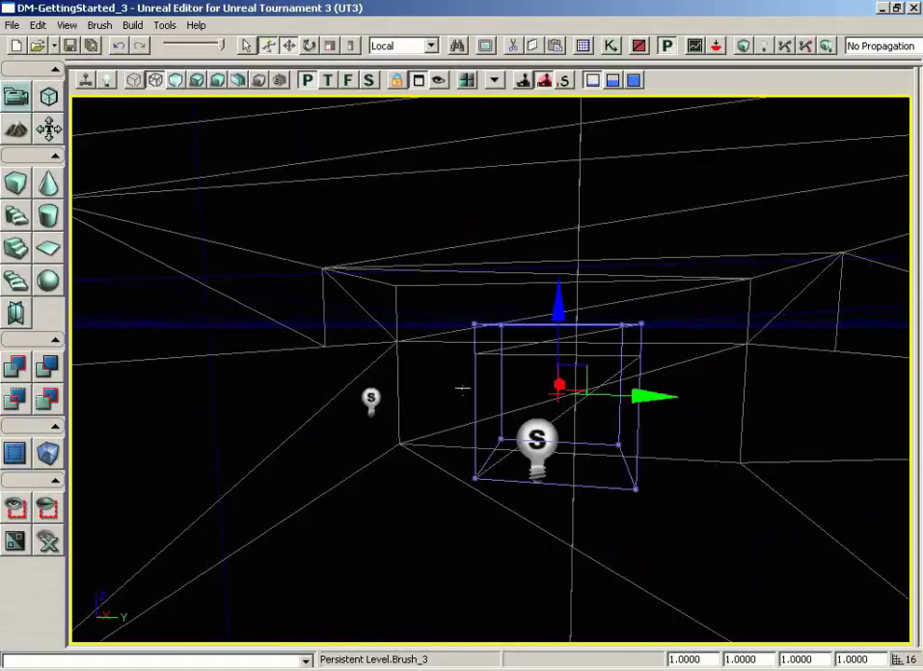
mouse_move(693, 422)
left_mouse_down()
mouse_move(704, 430)
mouse_move(742, 603)
mouse_move(576, 611)
left_mouse_up()
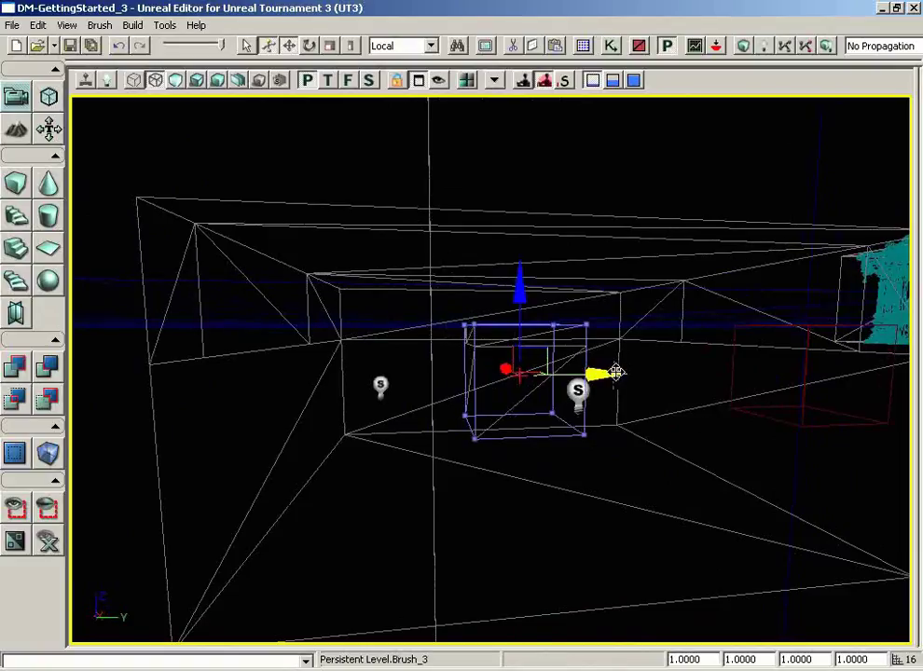
left_click_drag(616, 373, 435, 376)
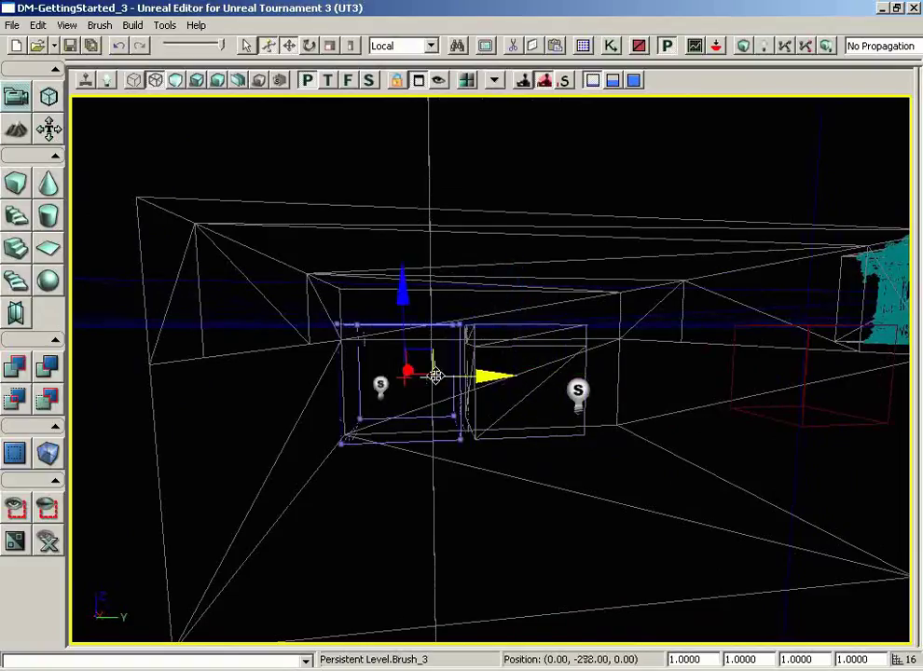
Compare the moved cube brush with the built room geometry in brush wireframe and lit modes.
left_click(137, 84)
left_click_drag(637, 328, 630, 398)
mouse_move(530, 373)
left_mouse_down()
mouse_move(583, 377)
mouse_move(523, 368)
left_mouse_up()
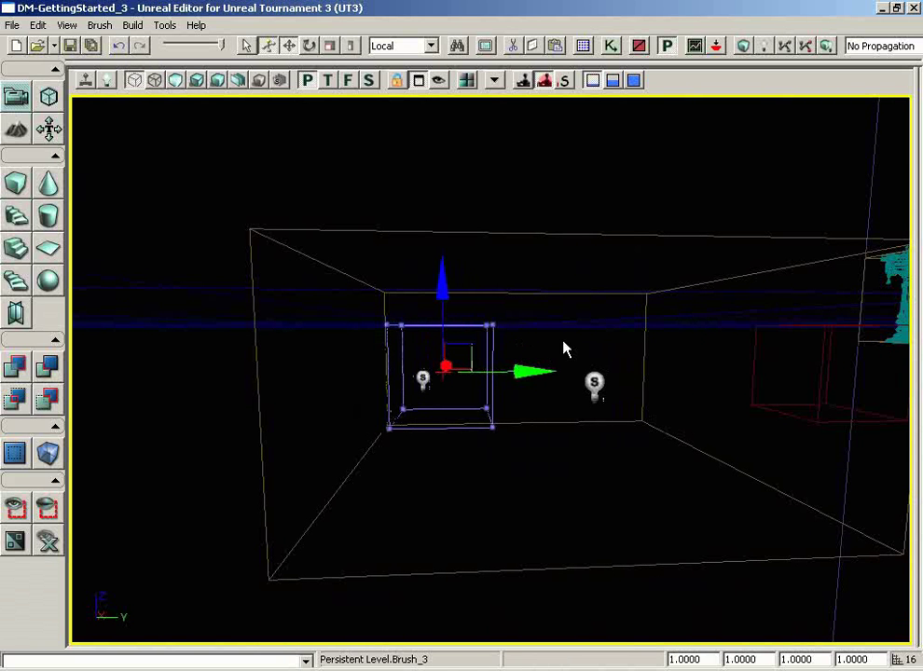
left_click(195, 80)
mouse_move(472, 484)
left_mouse_down()
mouse_move(473, 471)
mouse_move(639, 466)
left_mouse_up()
middle_click_drag(638, 466, 169, 456)
right_click_drag(169, 455, 176, 445)
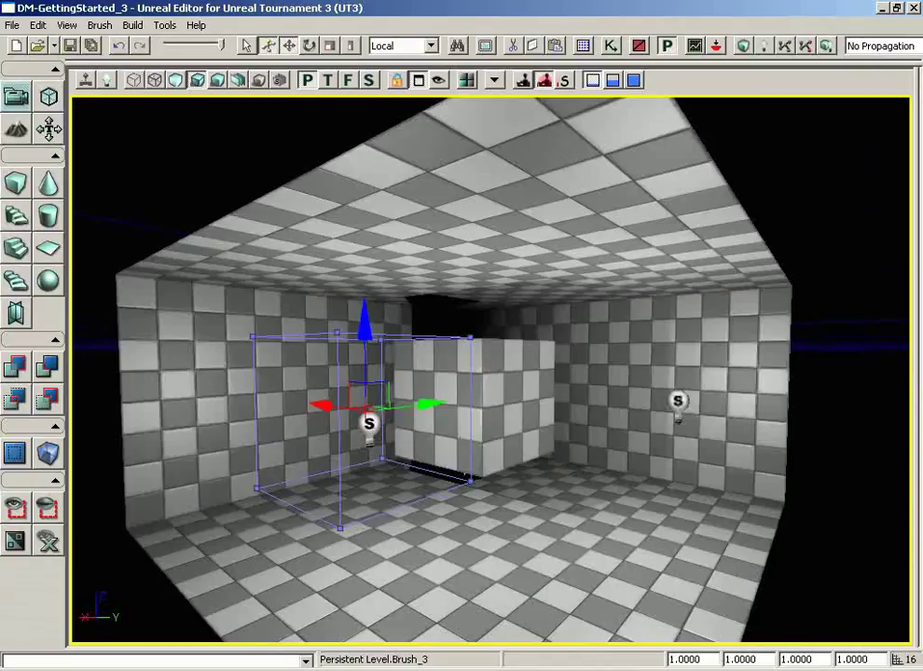
Rebuild the level geometry for the moved cube brush and dismiss the Map Check results.
left_click(743, 47)
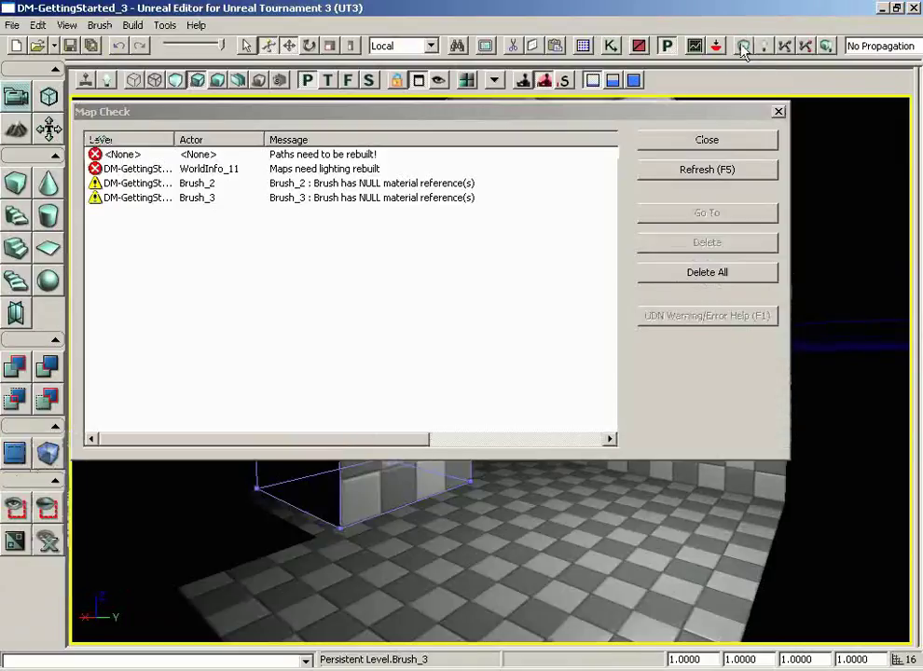
left_click(700, 143)
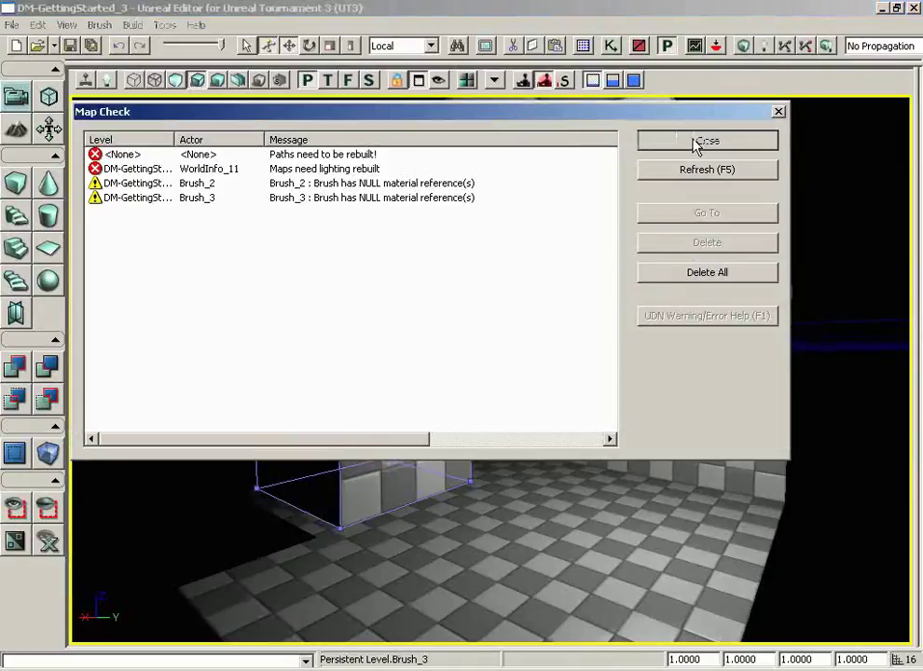
mouse_move(544, 416)
left_mouse_down()
mouse_move(433, 519)
mouse_move(407, 446)
mouse_move(559, 415)
mouse_move(527, 418)
left_mouse_up()
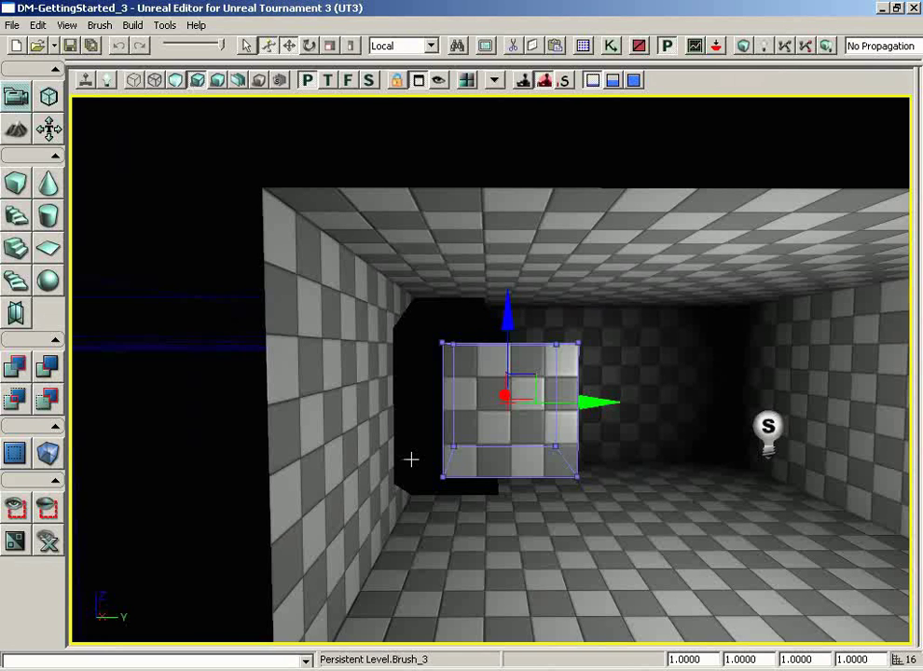
Frame the level's furnished rooms from above in the perspective view and save the map.
left_click_drag(500, 494, 534, 93)
right_click_drag(534, 92, 572, 280)
left_click_drag(572, 280, 644, 557)
left_click_drag(724, 551, 661, 340)
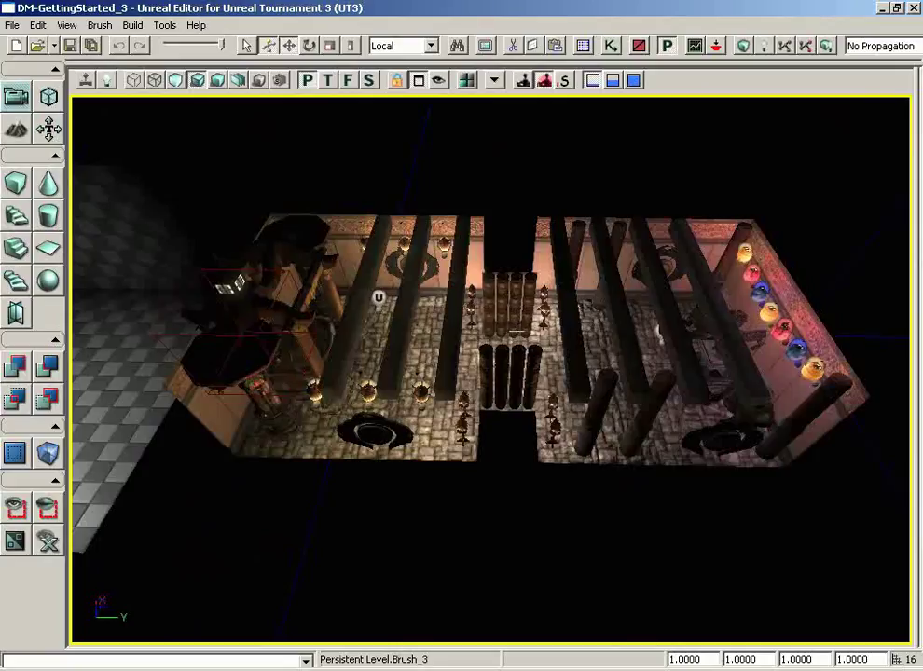
key("ctrl+s")
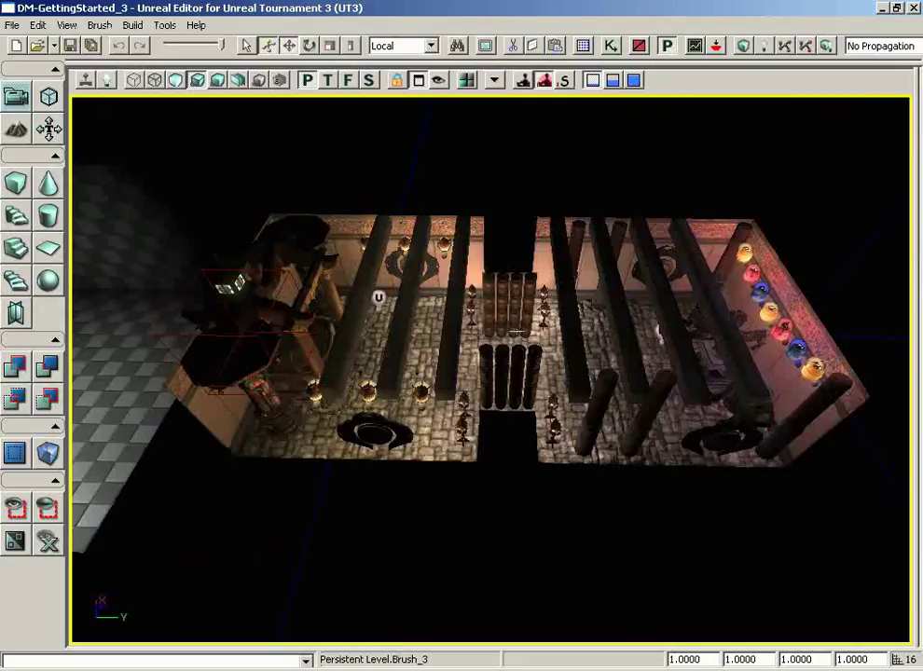